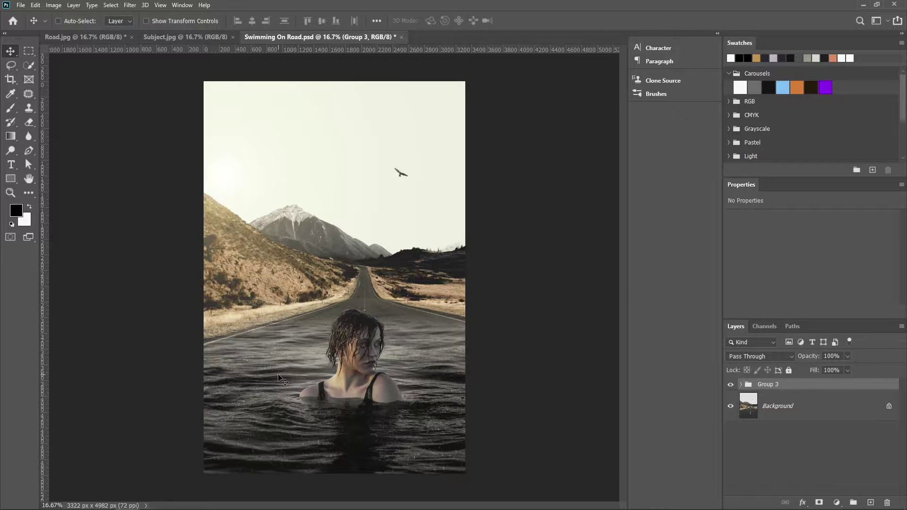
# Close the Swimming On Road.psd composite document.
pyautogui.click(401, 37)
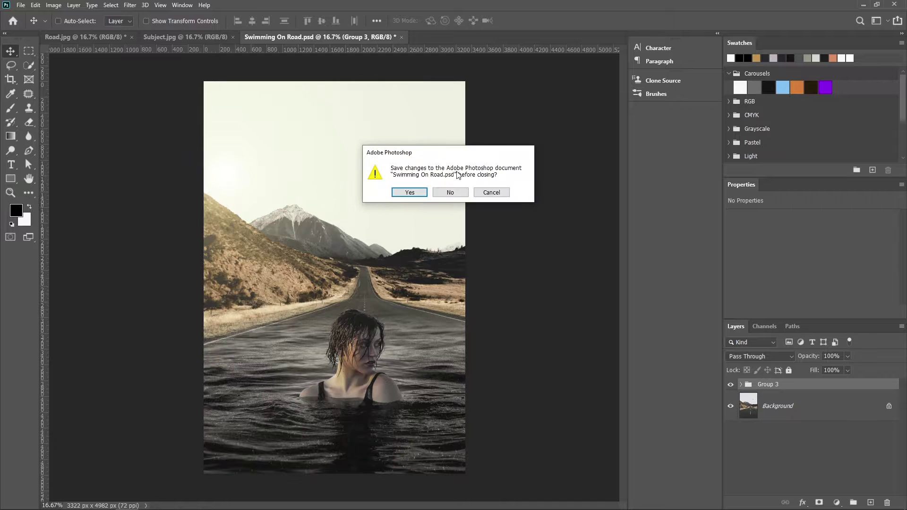
# Discard the composite's changes, then drag all of Subject.jpg into Road.jpg and shift it down-left.
pyautogui.click(451, 193)
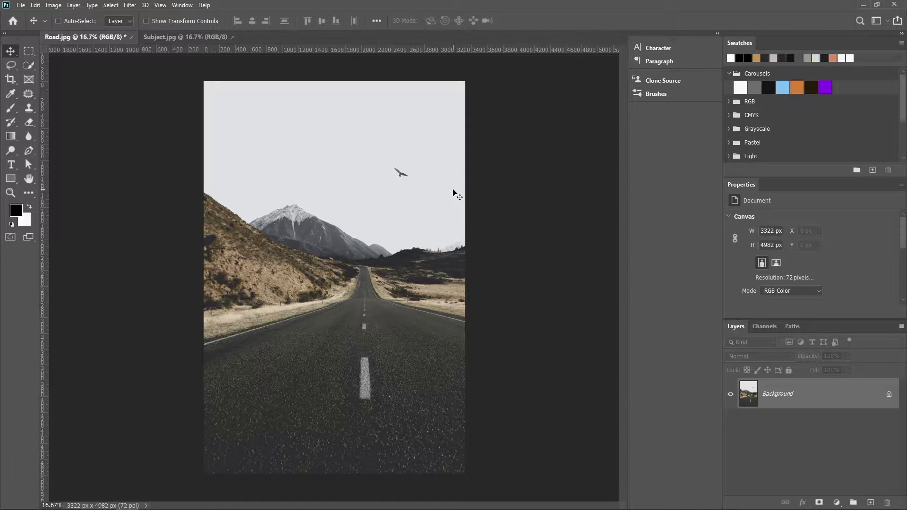
pyautogui.click(197, 36)
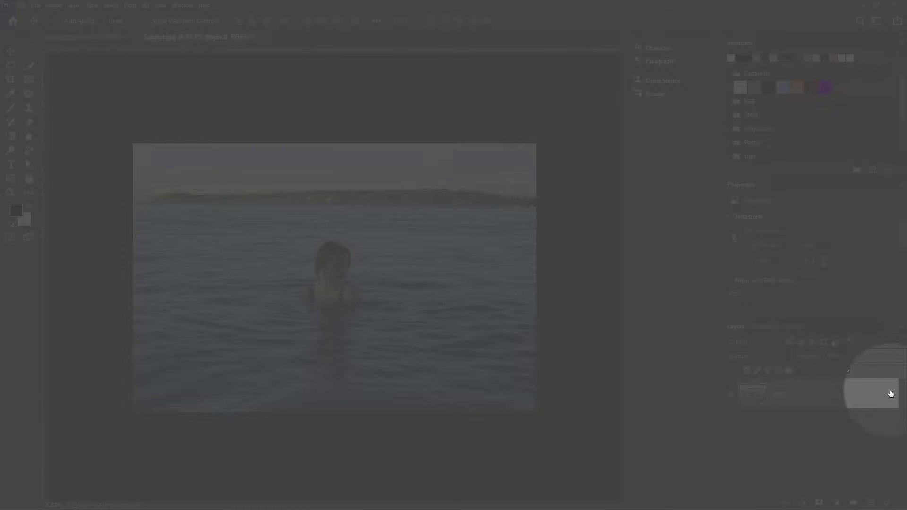
pyautogui.hotkey('ctrl', 'a')
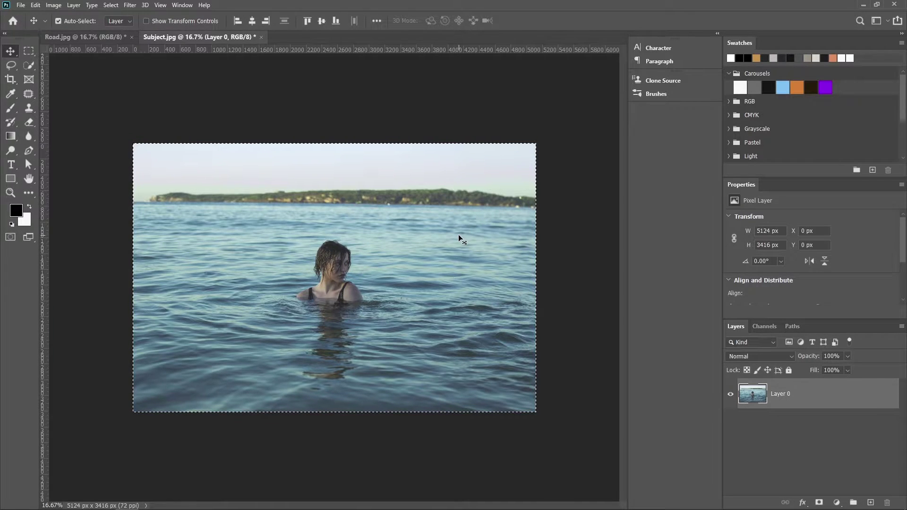
pyautogui.press('ctrl')
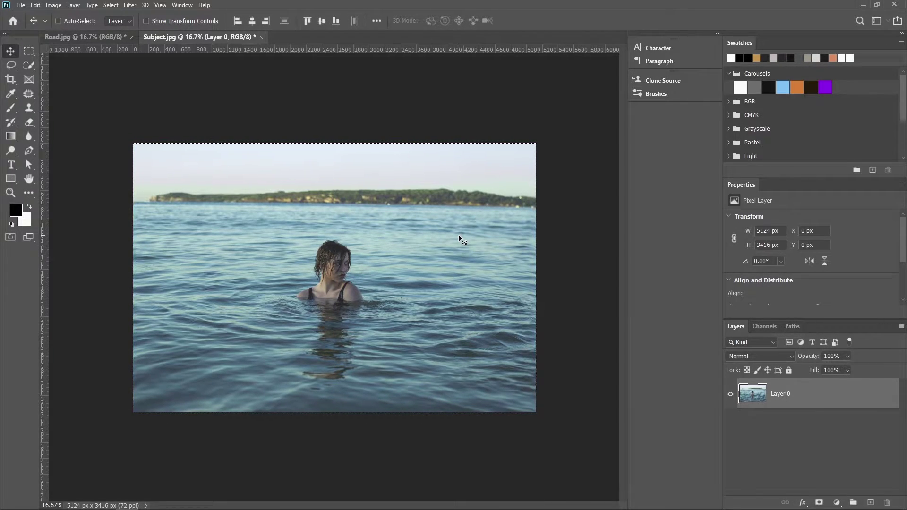
pyautogui.moveTo(458, 234)
pyautogui.mouseDown()
pyautogui.moveTo(127, 71)
pyautogui.moveTo(259, 238)
pyautogui.mouseUp()
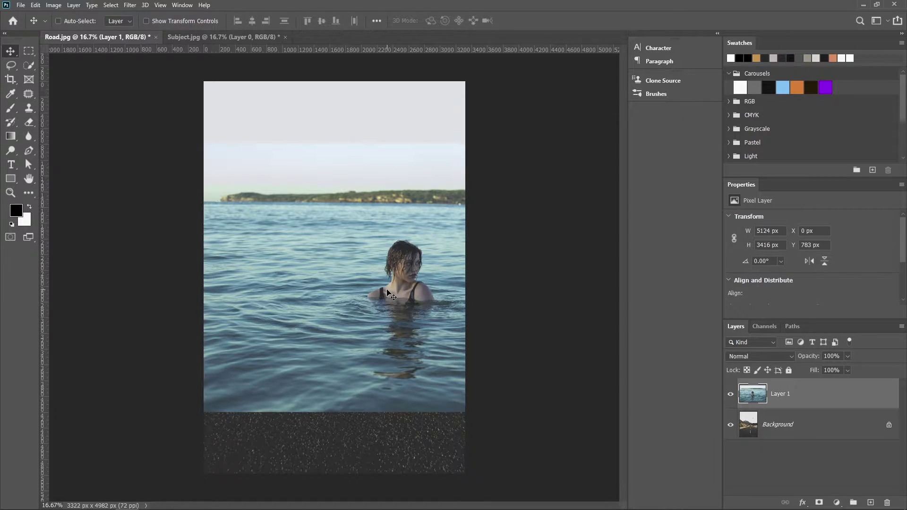
pyautogui.moveTo(387, 292); pyautogui.dragTo(348, 337)
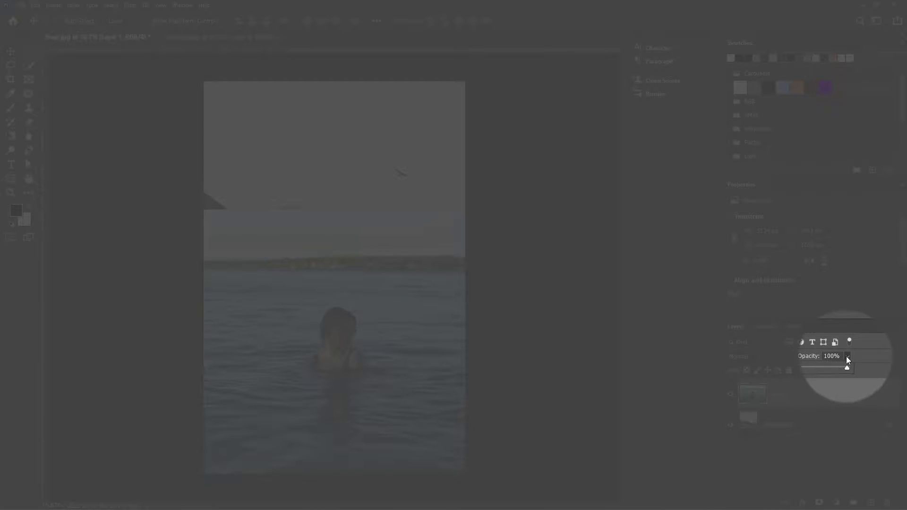
# Lower Layer 1's opacity to 58% to see the road beneath.
pyautogui.click(846, 356)
pyautogui.moveTo(837, 366); pyautogui.dragTo(829, 370)
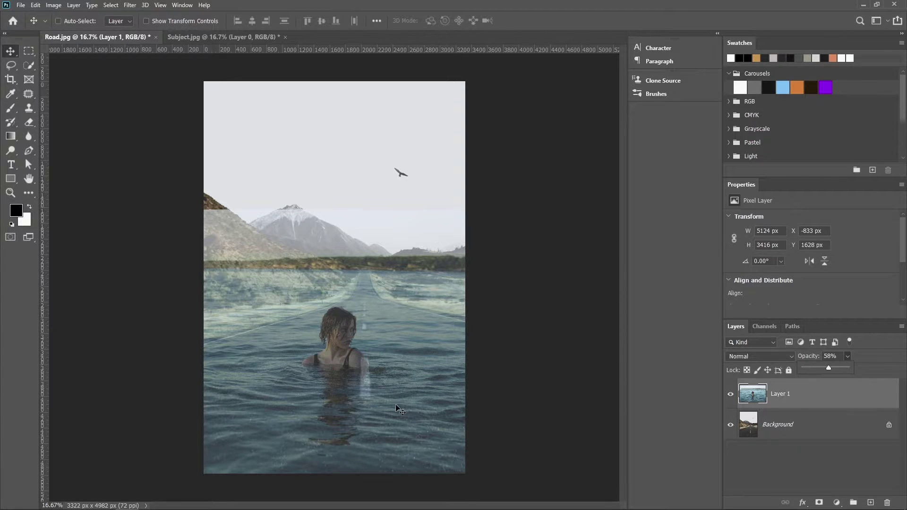
pyautogui.press('ctrl')
# Free-transform Layer 1 to about 147.5% and position it over the road.
pyautogui.hotkey('ctrl', 't')
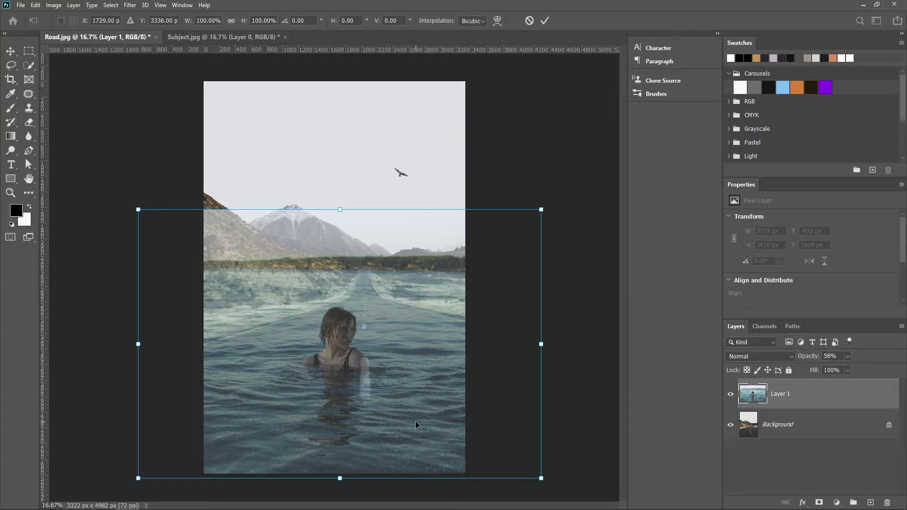
pyautogui.hotkey('ctrl', '-')
pyautogui.moveTo(489, 429); pyautogui.dragTo(571, 494)
pyautogui.moveTo(404, 404); pyautogui.dragTo(378, 392)
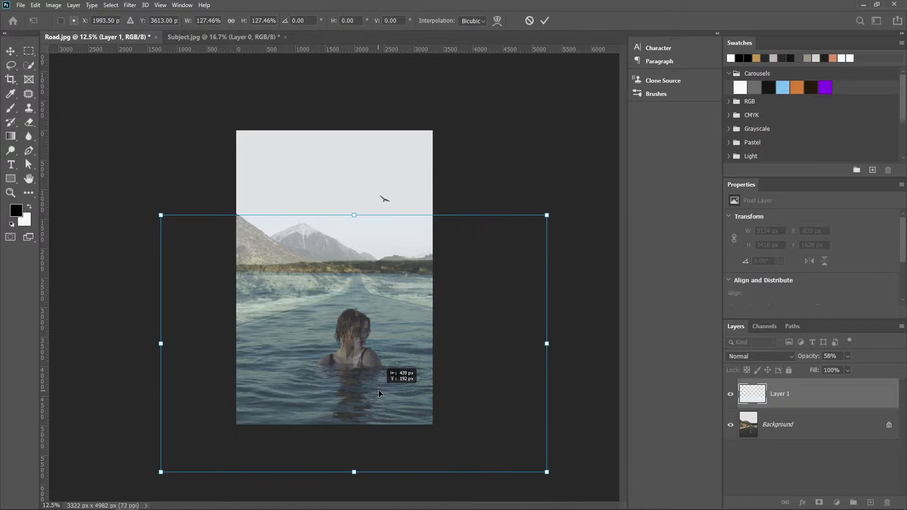
pyautogui.moveTo(547, 472); pyautogui.dragTo(566, 485)
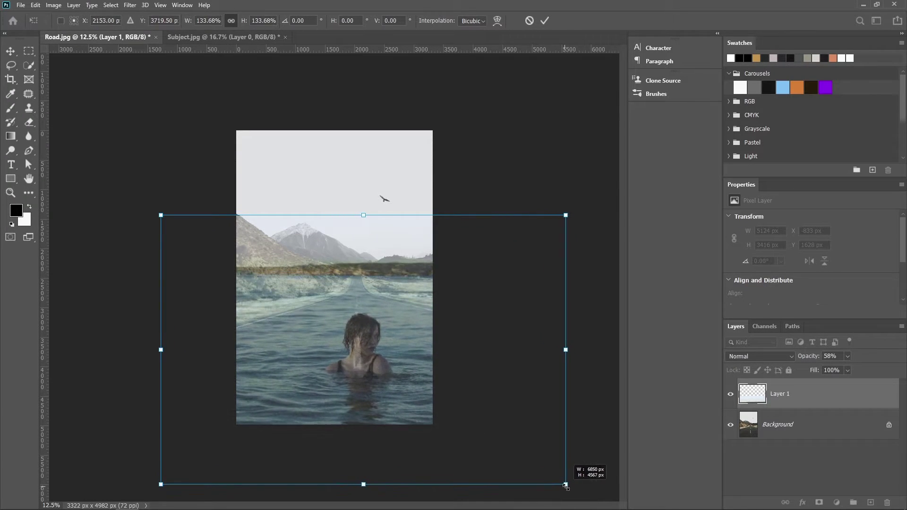
pyautogui.moveTo(407, 414); pyautogui.dragTo(396, 412)
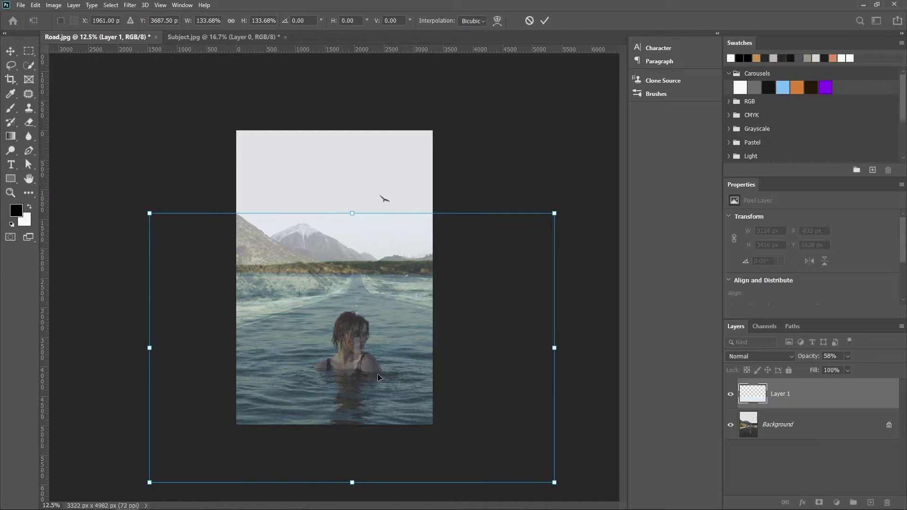
pyautogui.moveTo(151, 213); pyautogui.dragTo(121, 184)
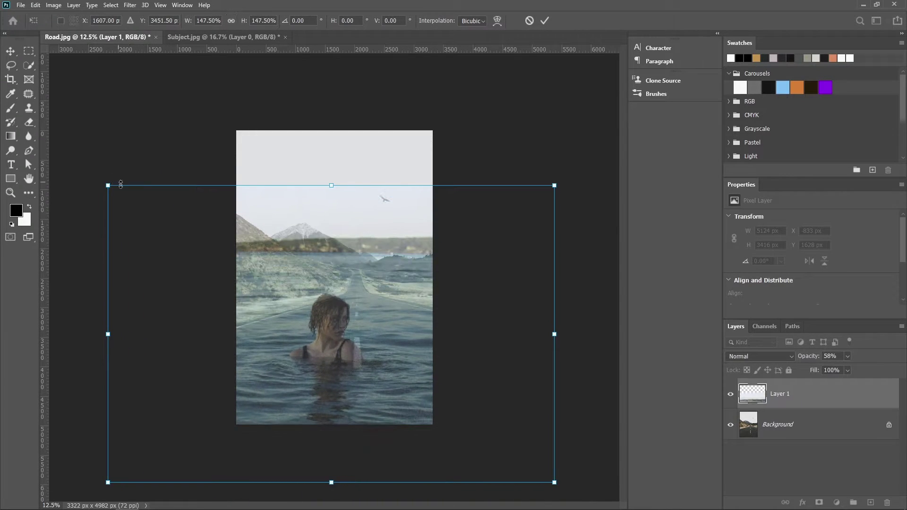
pyautogui.moveTo(330, 354); pyautogui.dragTo(349, 367)
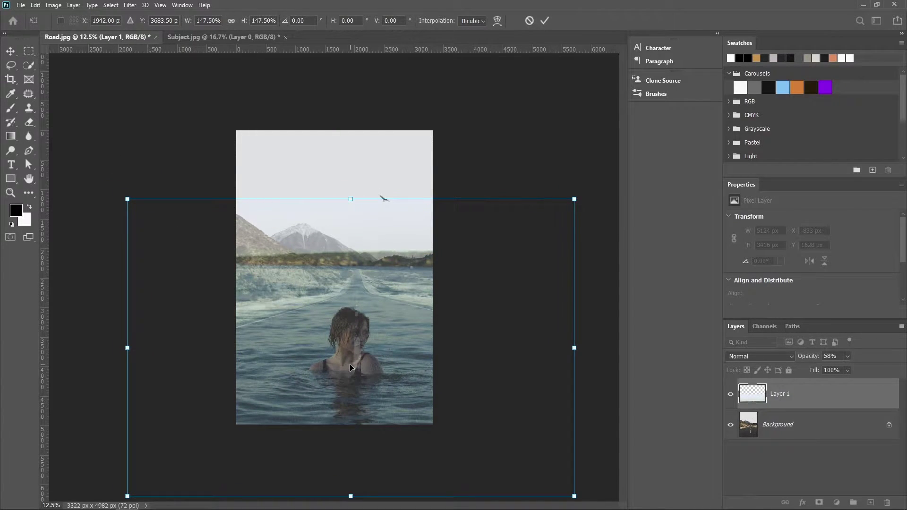
pyautogui.press('Return')
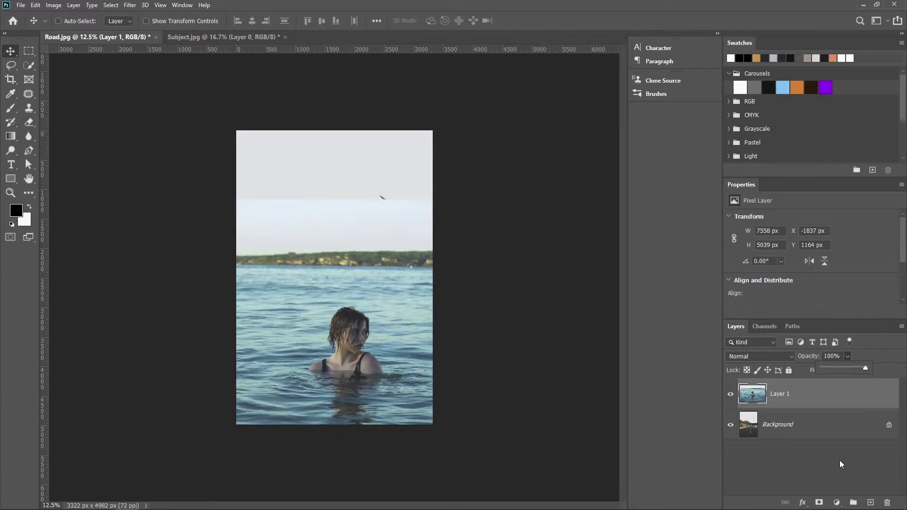
# Zoom in on the woman and pick the Quick Selection Tool with a larger brush.
pyautogui.press('z')
pyautogui.moveTo(361, 365)
pyautogui.mouseDown()
pyautogui.moveTo(403, 370)
pyautogui.moveTo(392, 394)
pyautogui.mouseUp()
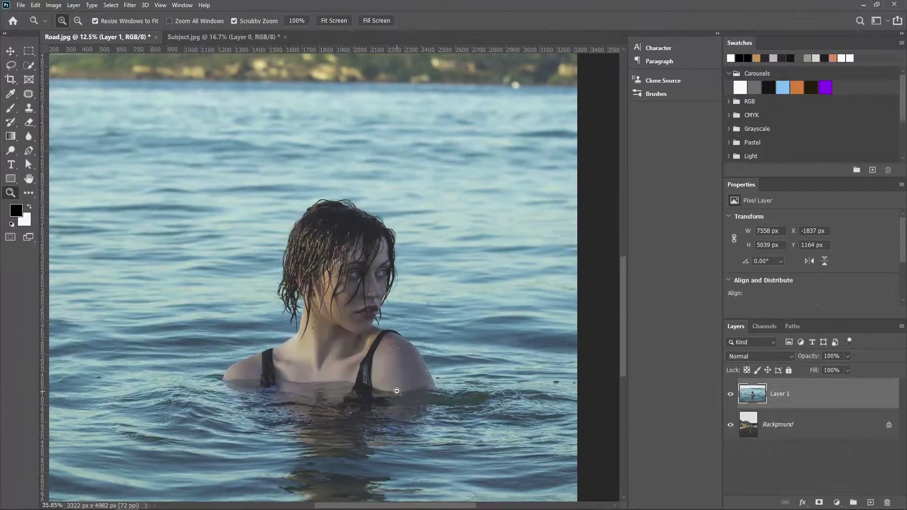
pyautogui.press('v')
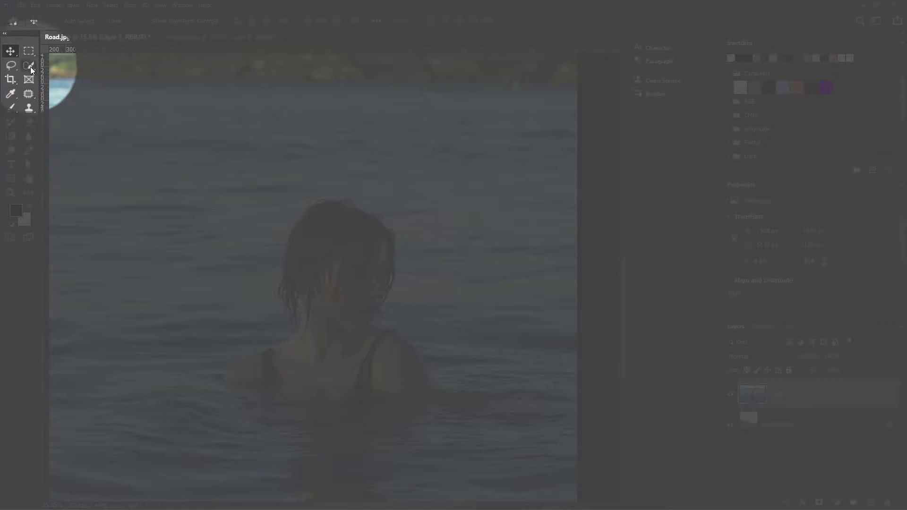
pyautogui.click(31, 66)
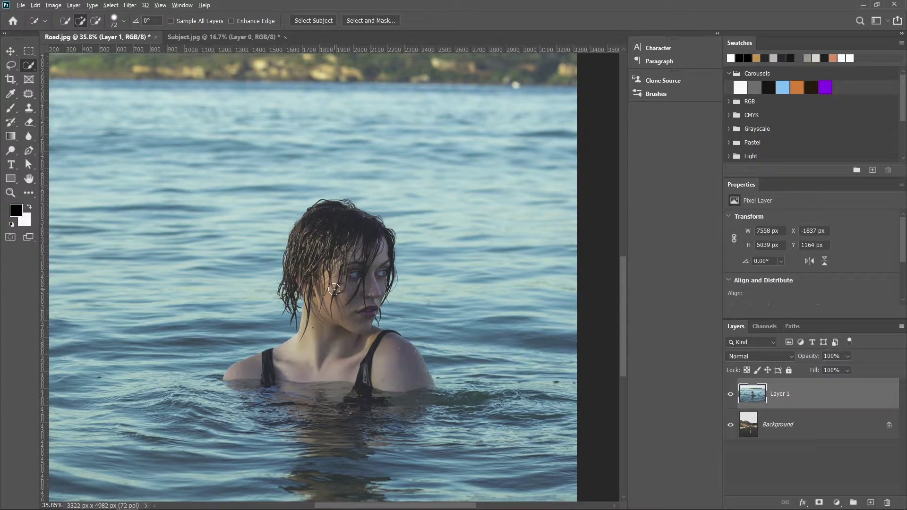
pyautogui.moveTo(337, 282)
pyautogui.mouseDown()
pyautogui.moveTo(354, 282)
pyautogui.moveTo(304, 222)
pyautogui.moveTo(360, 247)
pyautogui.moveTo(358, 293)
pyautogui.moveTo(373, 345)
pyautogui.moveTo(330, 373)
pyautogui.moveTo(387, 359)
pyautogui.moveTo(401, 373)
pyautogui.mouseUp()
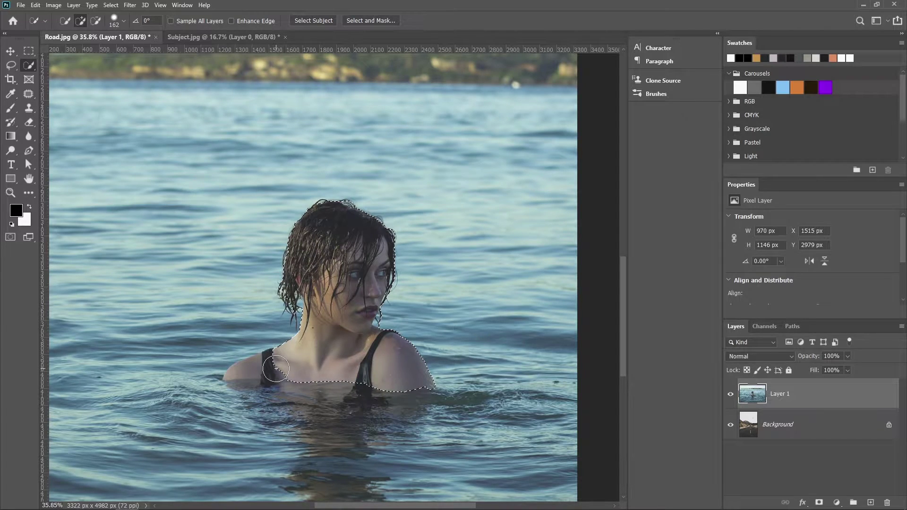
# Select the woman's head, wet hair, stray strands, chest and shoulders down to the waterline.
pyautogui.hotkey('ctrl', 'd')
pyautogui.hotkey('ctrl', 'z')
pyautogui.scroll(3, 279, 374)
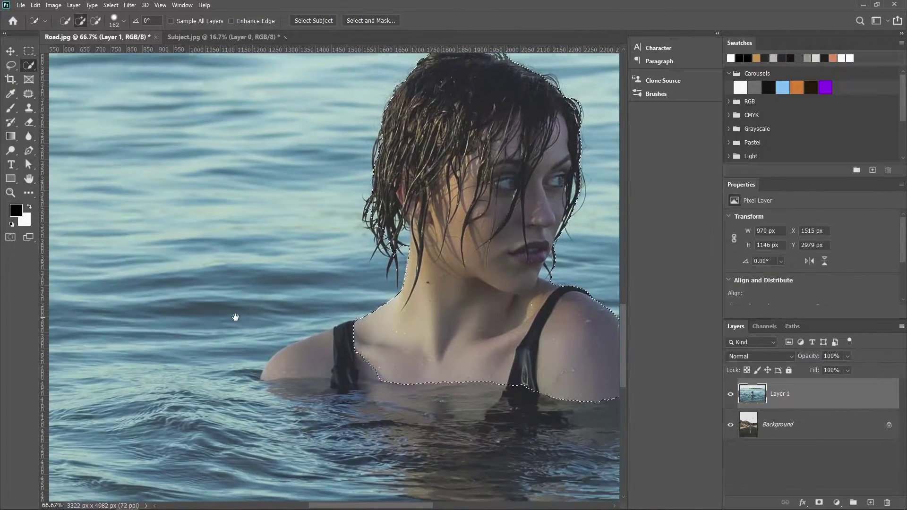
pyautogui.click(326, 355)
pyautogui.moveTo(328, 352)
pyautogui.mouseDown()
pyautogui.moveTo(486, 359)
pyautogui.moveTo(342, 349)
pyautogui.mouseUp()
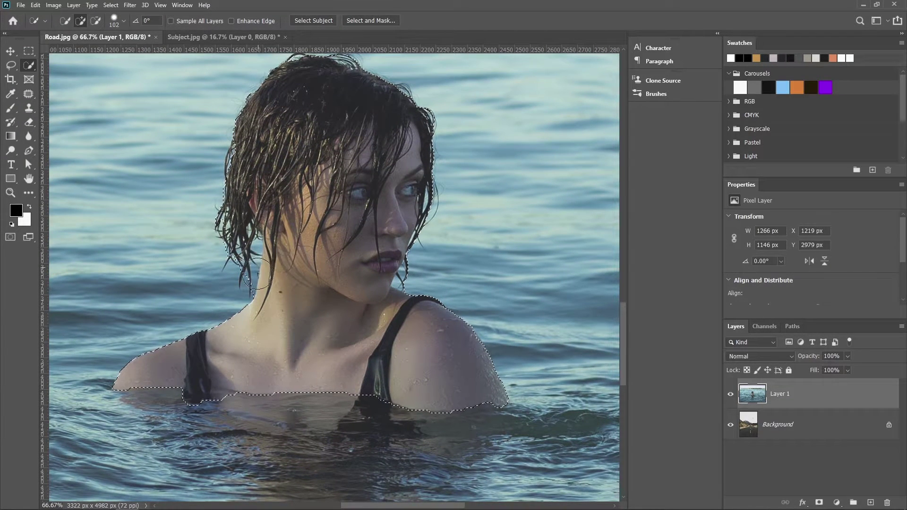
pyautogui.moveTo(247, 282); pyautogui.dragTo(270, 292)
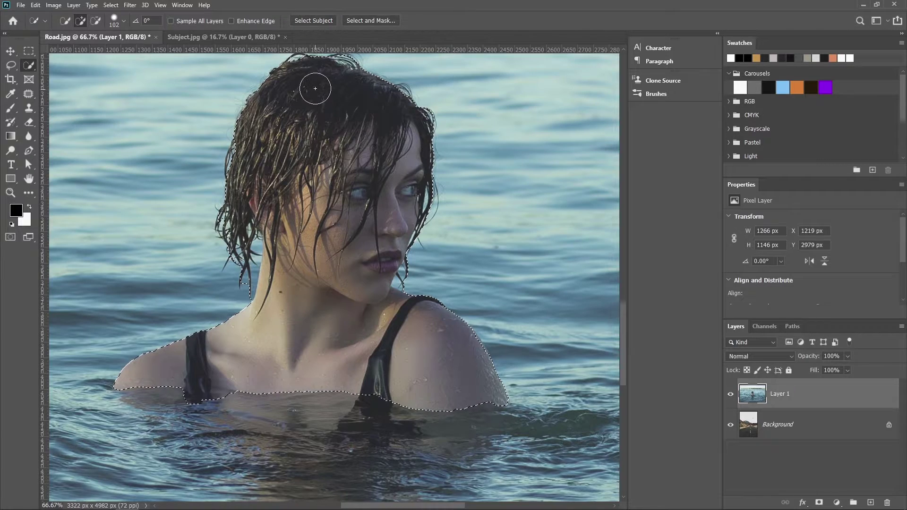
pyautogui.moveTo(344, 163); pyautogui.dragTo(318, 182)
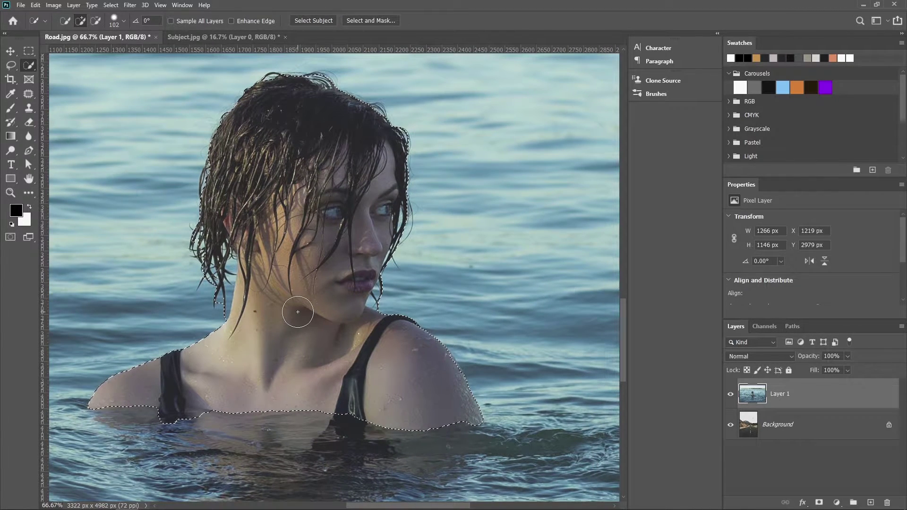
pyautogui.scroll(-5, 297, 312)
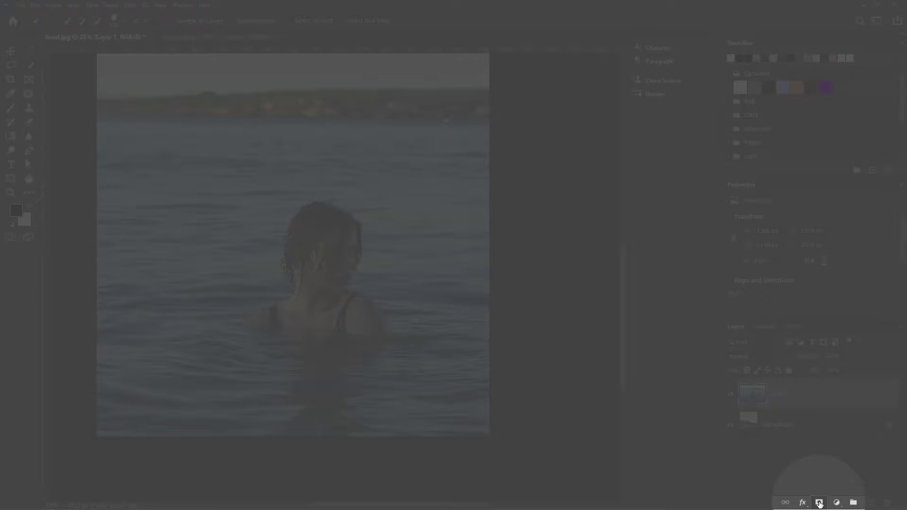
# Mask Layer 1 to the selected woman and remove the blue hair fringe in Select and Mask.
pyautogui.click(819, 503)
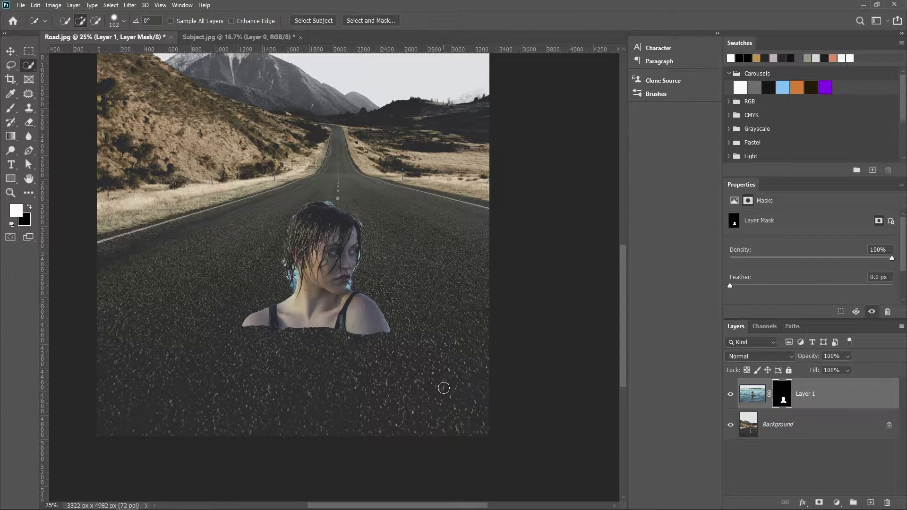
pyautogui.moveTo(443, 388); pyautogui.dragTo(485, 272)
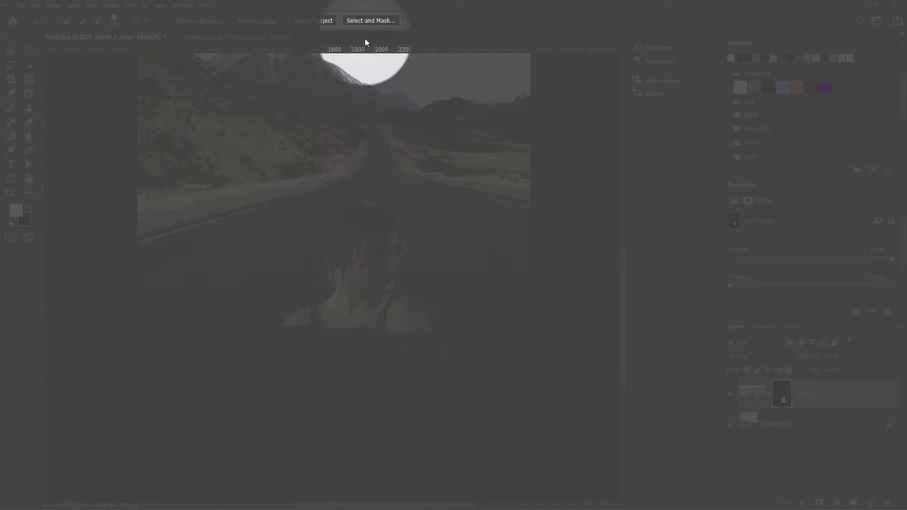
pyautogui.click(364, 21)
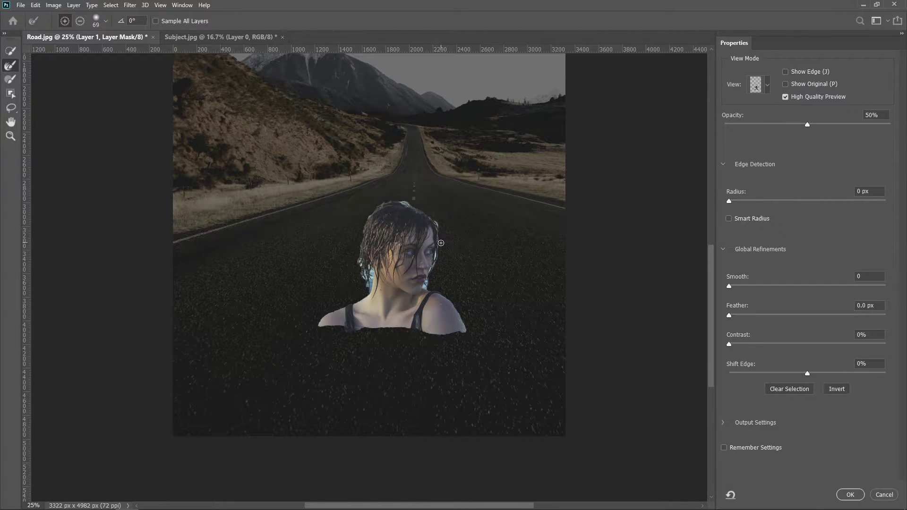
pyautogui.moveTo(437, 245); pyautogui.dragTo(444, 245)
pyautogui.moveTo(371, 263); pyautogui.dragTo(368, 293)
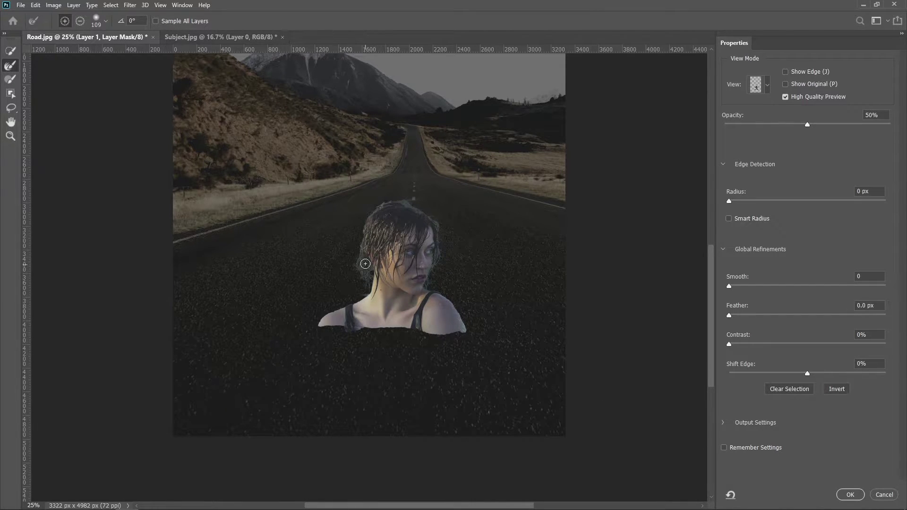
# Apply the refined mask and rename Layer 1 to 'Subject'.
pyautogui.click(849, 494)
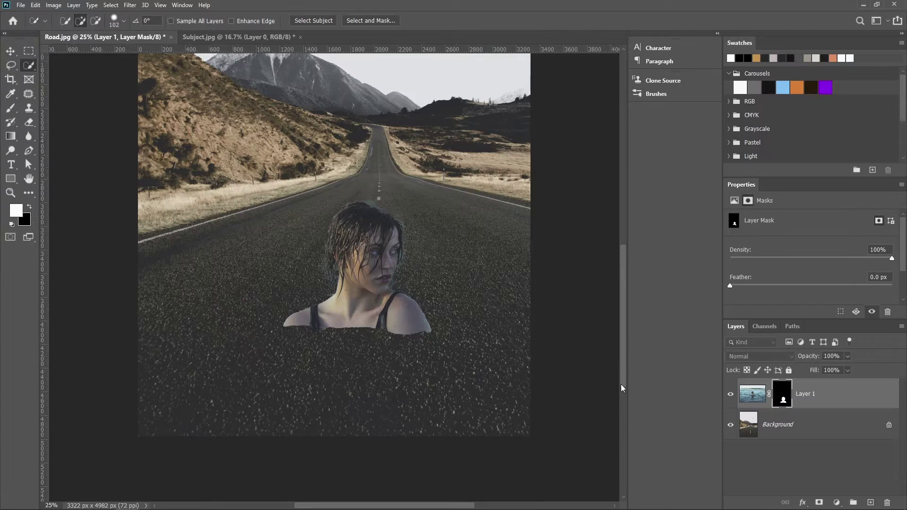
pyautogui.doubleClick(804, 394)
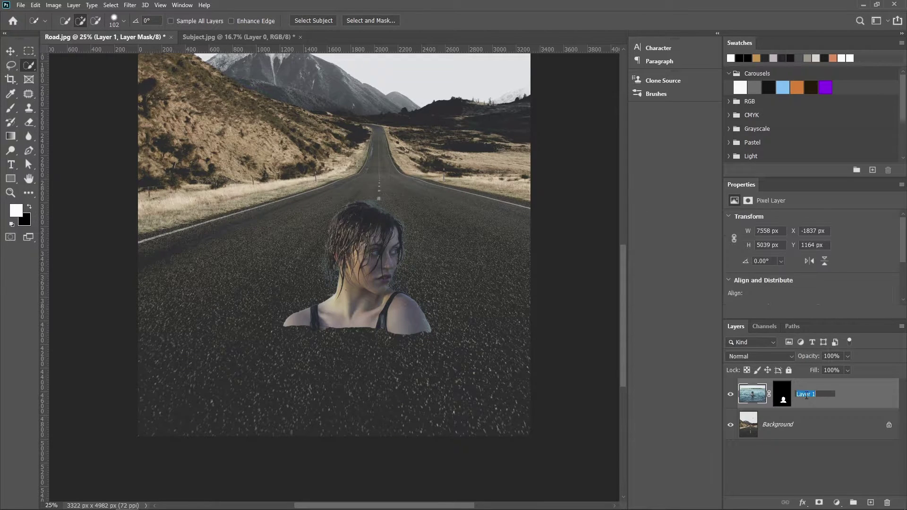
pyautogui.write('Subject')
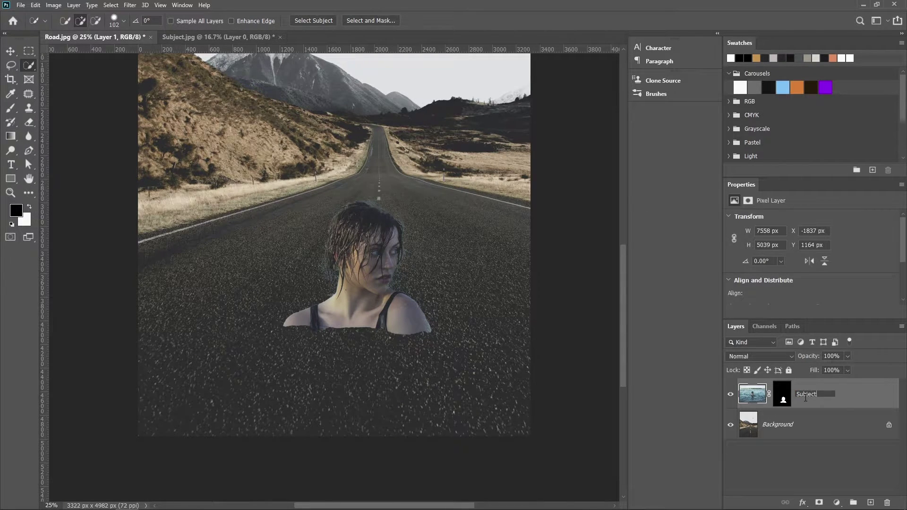
pyautogui.press('Return')
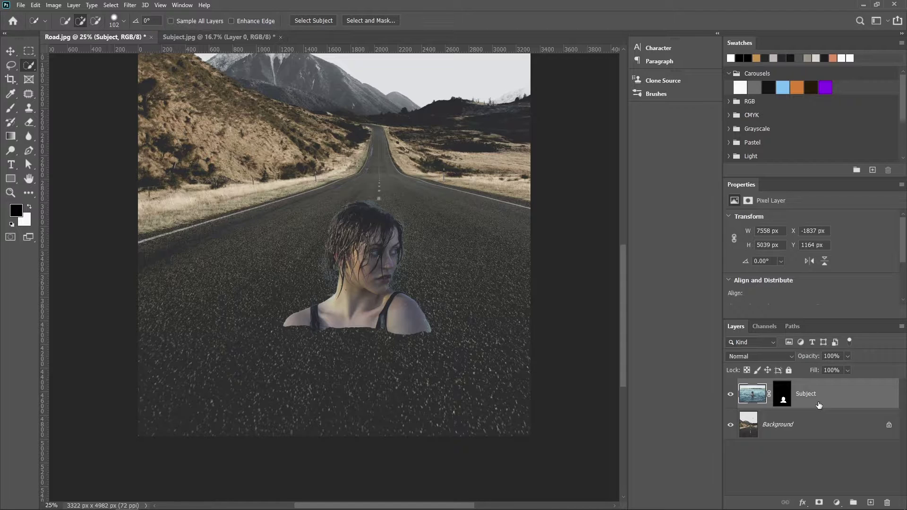
# Duplicate Subject, move the copy beneath it, and name it 'Water Near'.
pyautogui.hotkey('ctrl', 'j')
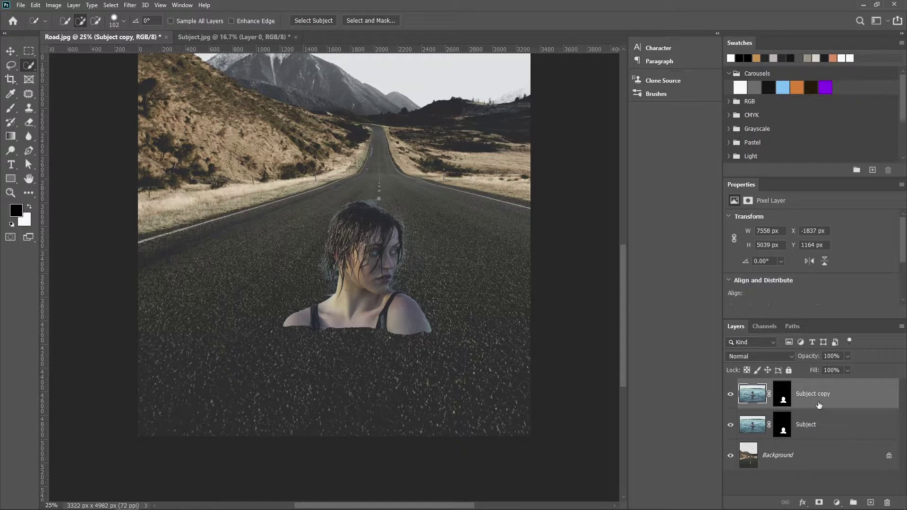
pyautogui.moveTo(819, 404); pyautogui.dragTo(816, 438)
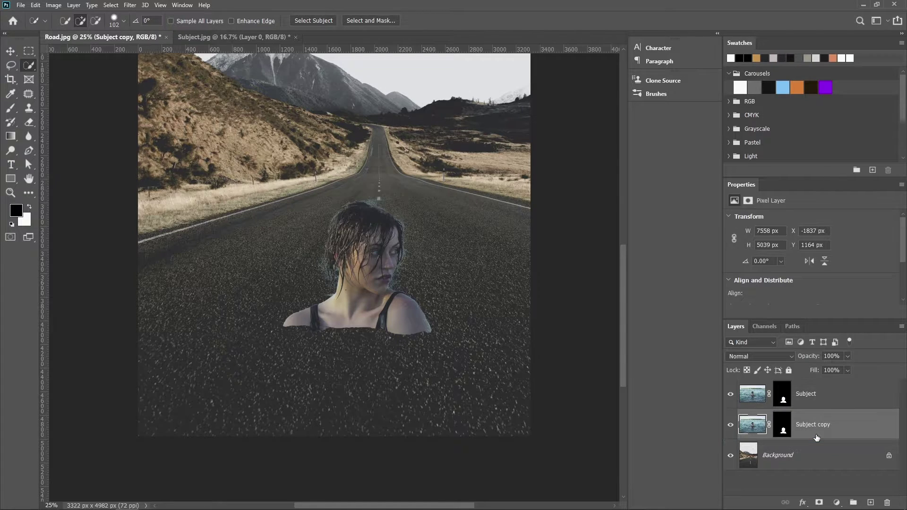
pyautogui.doubleClick(813, 424)
pyautogui.write('Waster')
pyautogui.write('ter')
pyautogui.write(' Near')
pyautogui.press('Return')
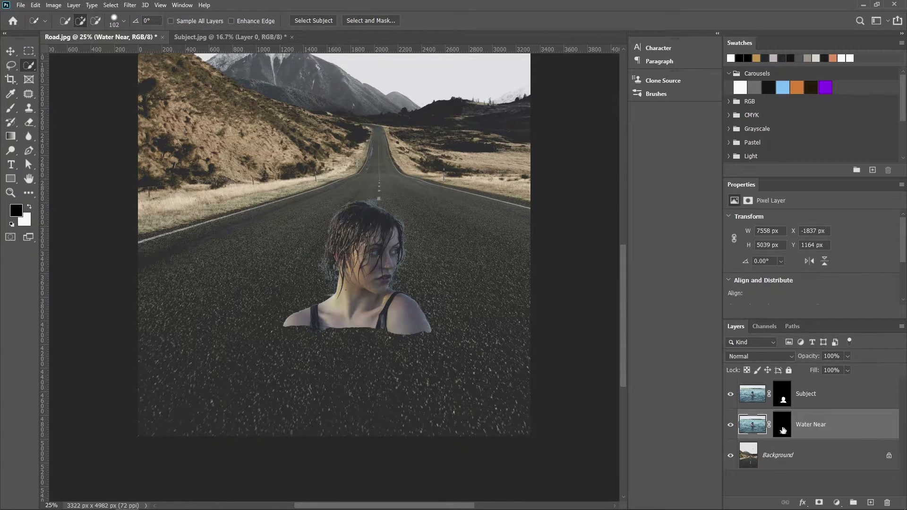
# Paint white on Water Near's mask with a ~758 px brush to reveal water around her shoulders.
pyautogui.click(782, 430)
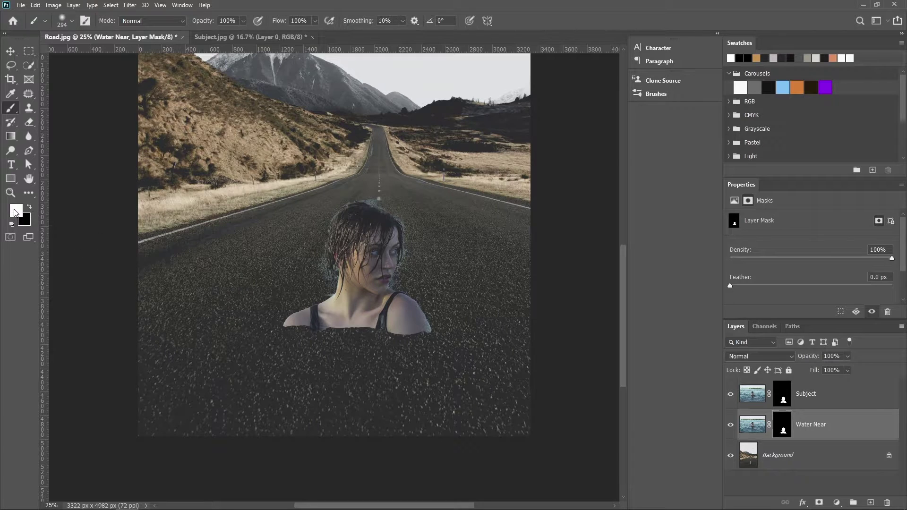
pyautogui.keyDown('alt'); pyautogui.rightClick(336, 313); pyautogui.keyUp('alt')
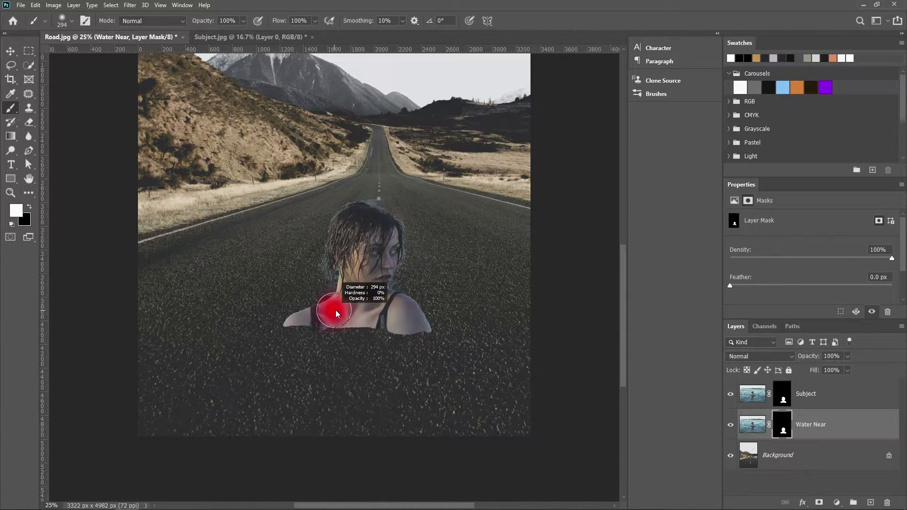
pyautogui.moveTo(336, 313); pyautogui.dragTo(342, 340)
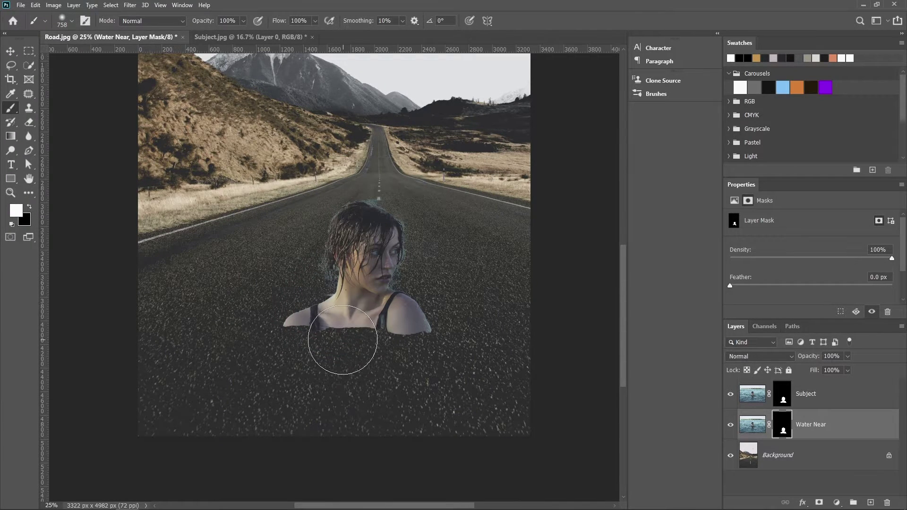
pyautogui.moveTo(310, 272)
pyautogui.mouseDown()
pyautogui.moveTo(382, 281)
pyautogui.moveTo(413, 331)
pyautogui.moveTo(365, 345)
pyautogui.moveTo(287, 342)
pyautogui.moveTo(384, 355)
pyautogui.moveTo(302, 307)
pyautogui.moveTo(355, 381)
pyautogui.mouseUp()
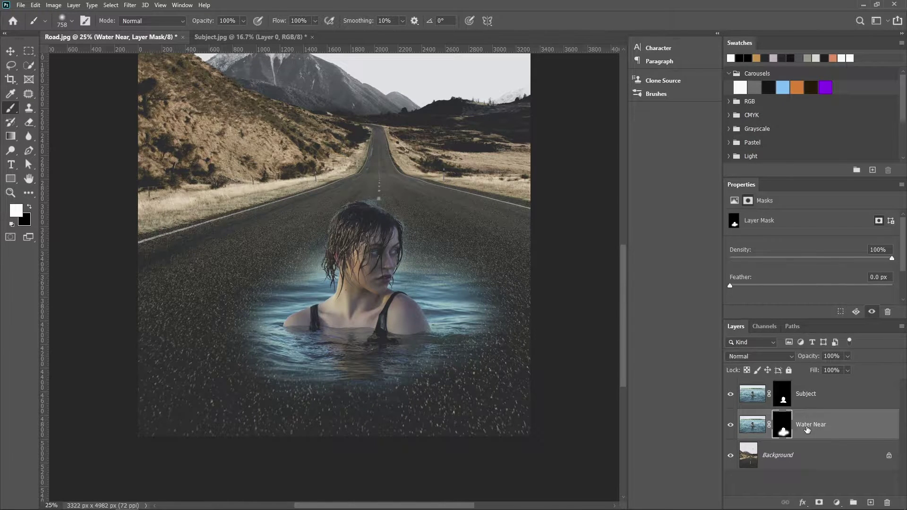
# Duplicate Water Near, move the copy just above Background, and name it 'Water Far'.
pyautogui.hotkey('ctrl', 'j')
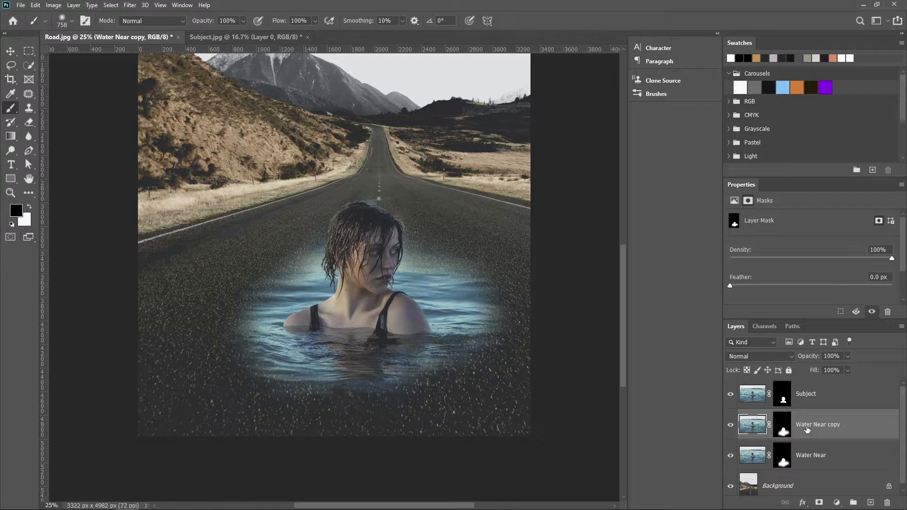
pyautogui.moveTo(807, 429); pyautogui.dragTo(818, 468)
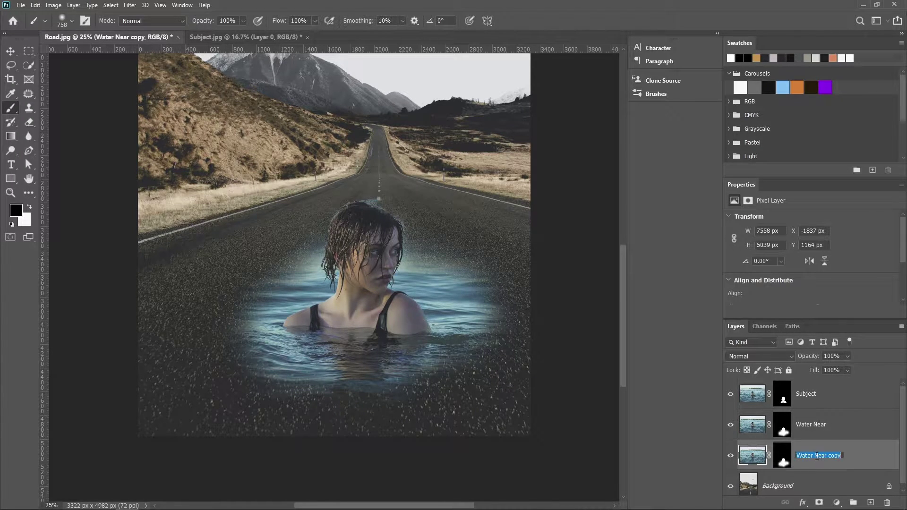
pyautogui.doubleClick(815, 456)
pyautogui.write('Far')
pyautogui.press('Return')
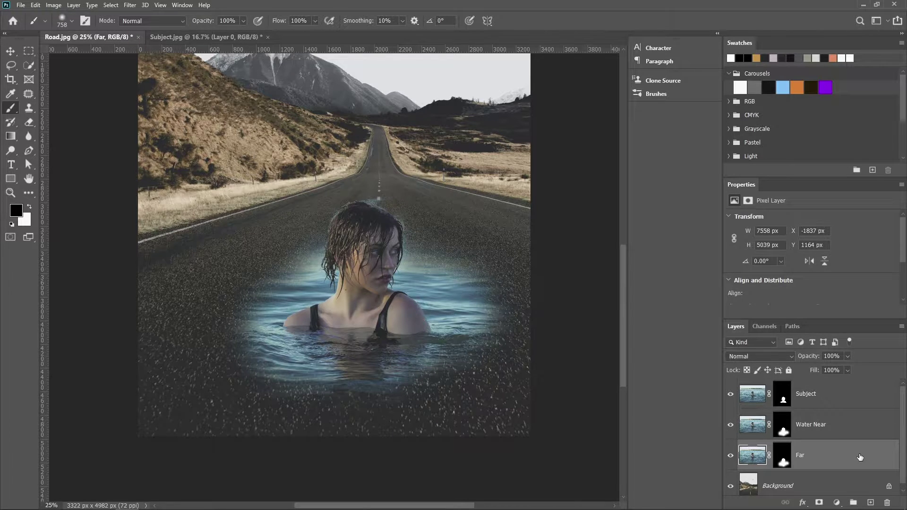
pyautogui.doubleClick(802, 456)
pyautogui.write('Water F')
pyautogui.write('ar')
pyautogui.press('Return')
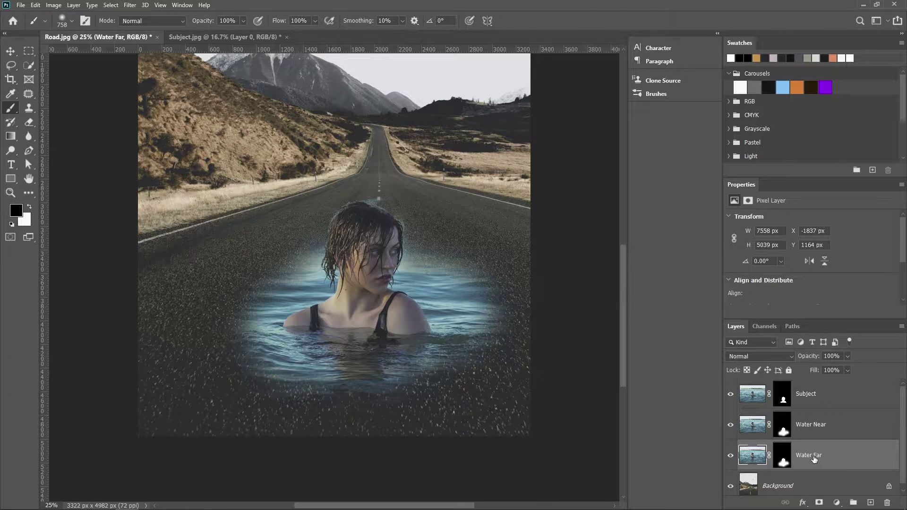
pyautogui.click(765, 356)
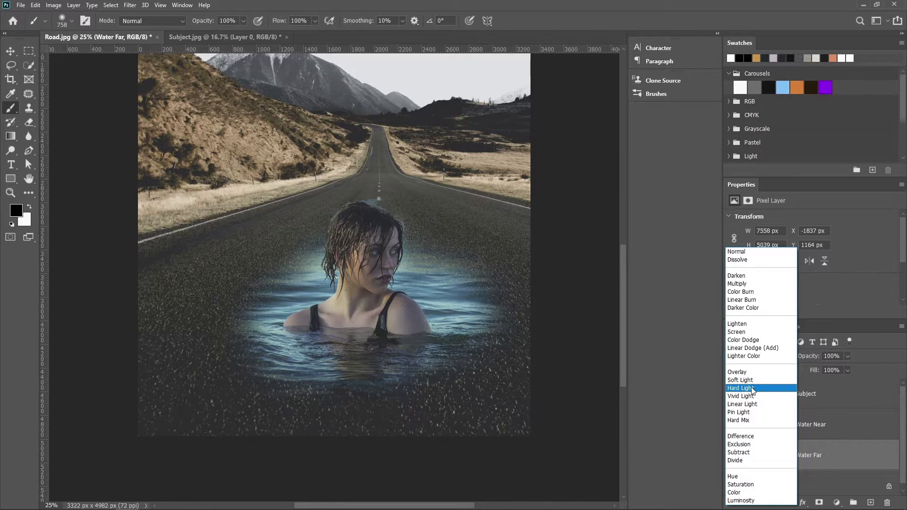
# Set Water Far to Hard Light and toggle Water Near's visibility off and on to compare.
pyautogui.click(753, 389)
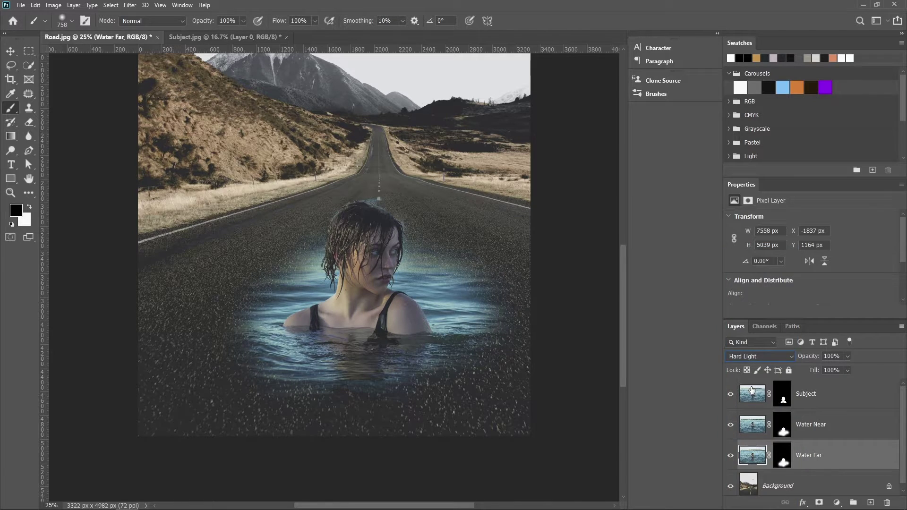
pyautogui.click(731, 425)
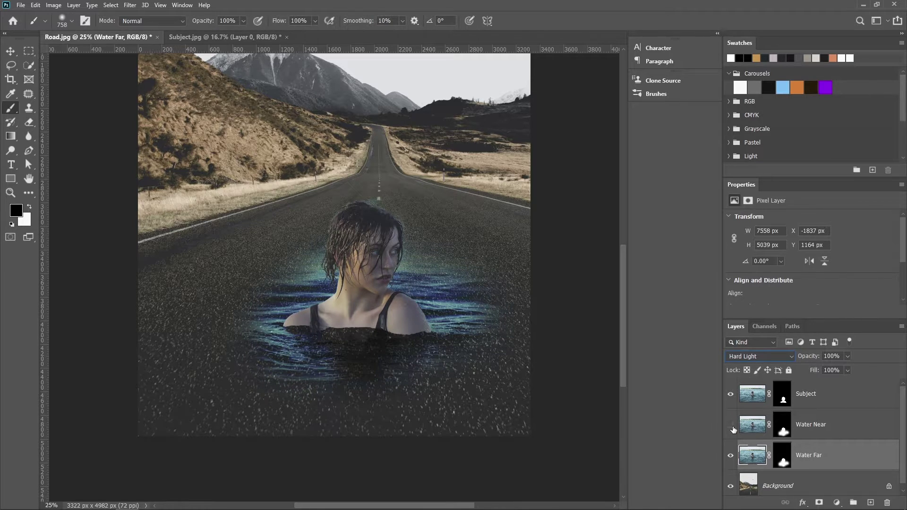
pyautogui.click(731, 425)
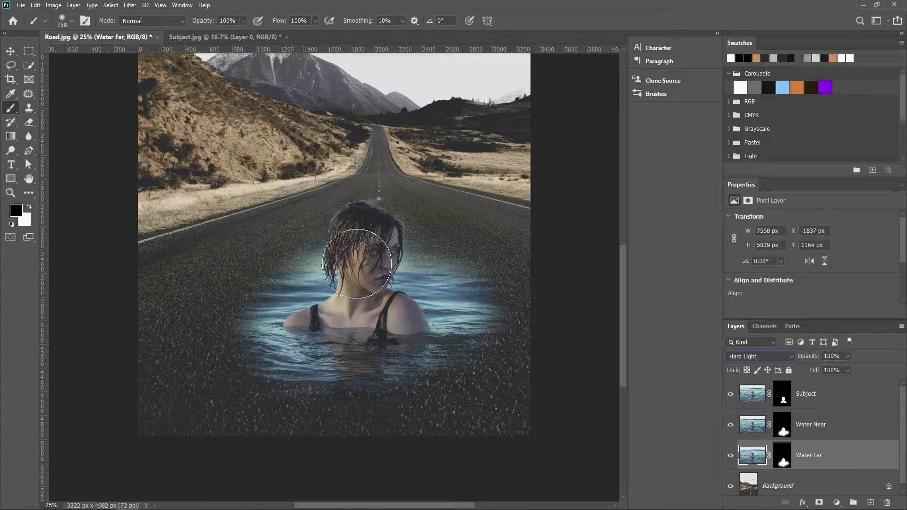
# Paint white on Water Far's mask to widen the water left, right and lower left.
pyautogui.click(782, 460)
pyautogui.press('x')
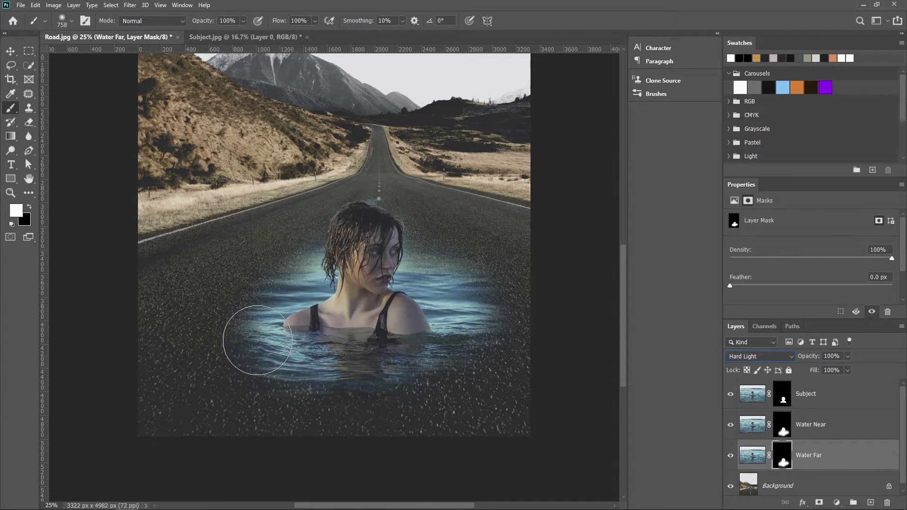
pyautogui.moveTo(253, 354)
pyautogui.mouseDown()
pyautogui.moveTo(246, 323)
pyautogui.moveTo(303, 264)
pyautogui.mouseUp()
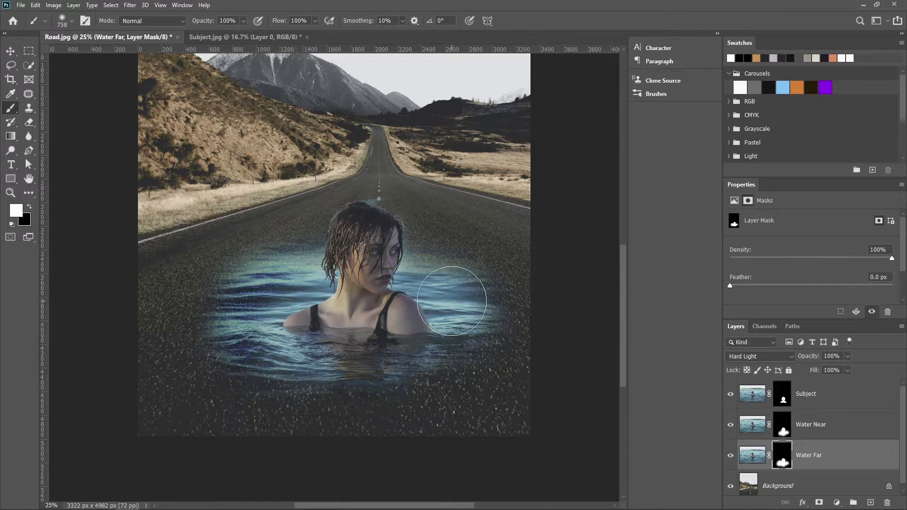
pyautogui.moveTo(451, 294); pyautogui.dragTo(429, 343)
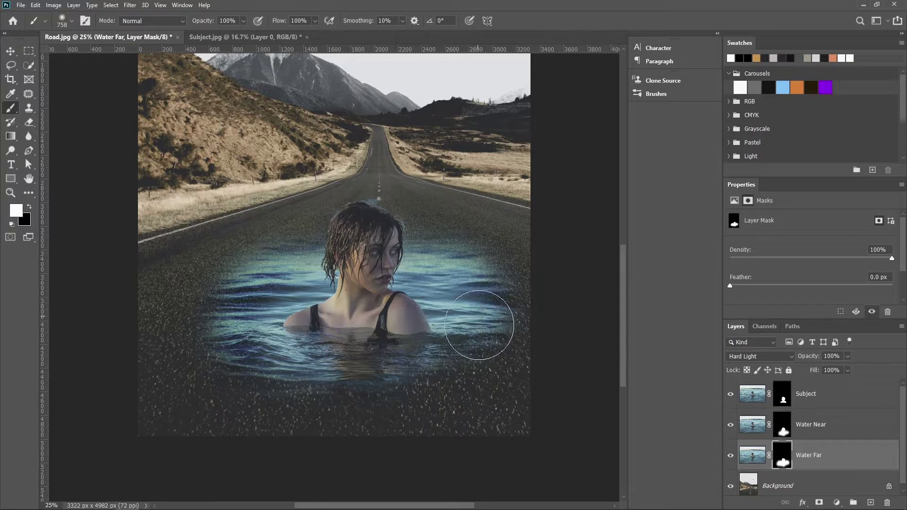
pyautogui.moveTo(242, 354); pyautogui.dragTo(244, 299)
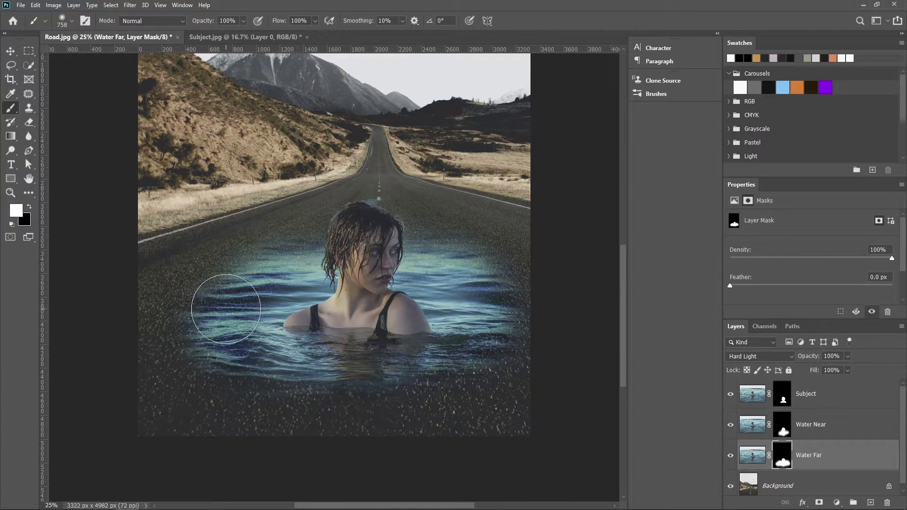
pyautogui.moveTo(267, 373)
pyautogui.mouseDown()
pyautogui.moveTo(248, 360)
pyautogui.moveTo(402, 369)
pyautogui.mouseUp()
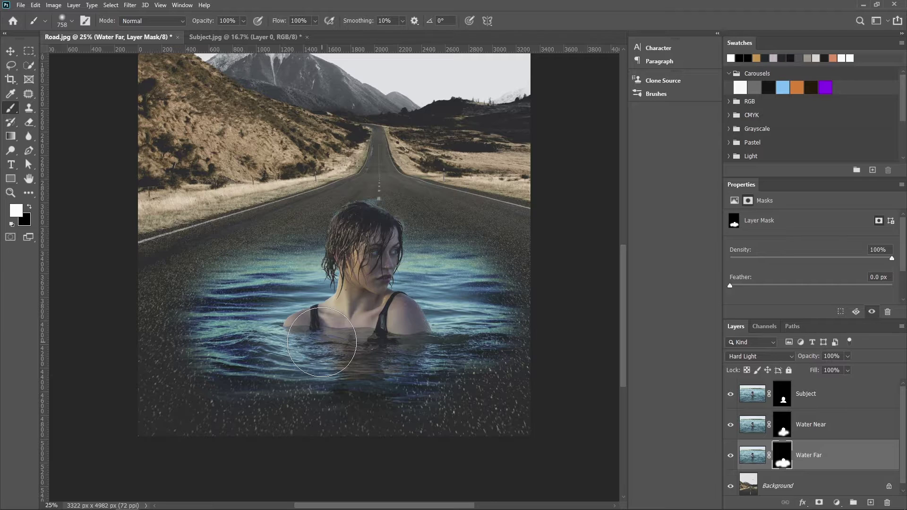
# Group the Water Near and Water Far layers and name the group Water.
pyautogui.keyDown('shift'); pyautogui.click(822, 430); pyautogui.keyUp('shift')
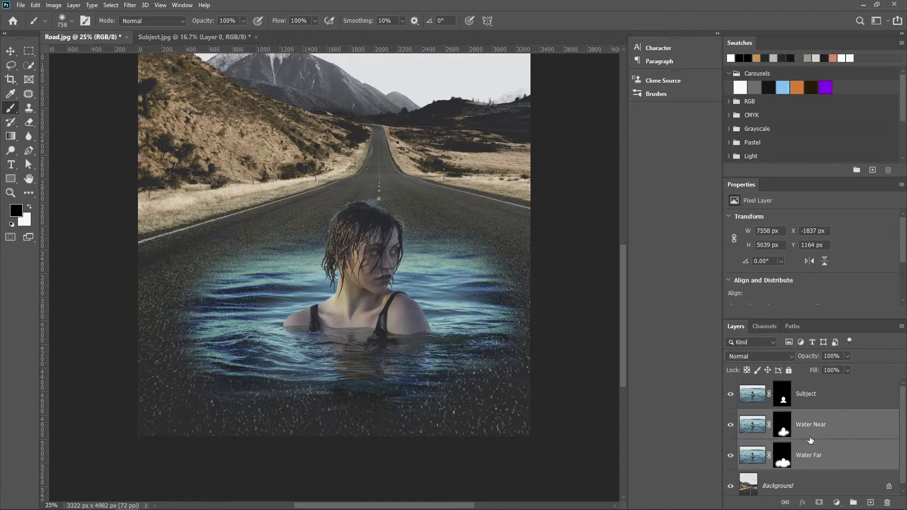
pyautogui.hotkey('ctrl', 'g')
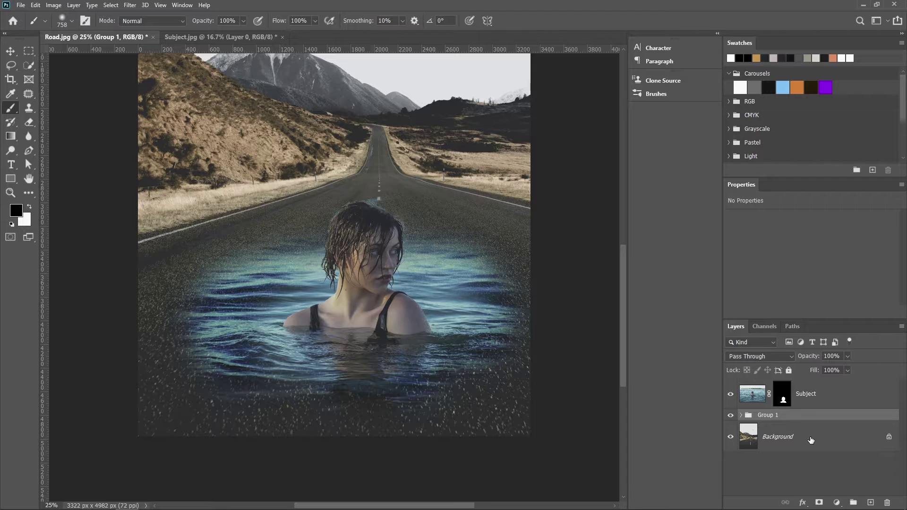
pyautogui.doubleClick(767, 415)
pyautogui.write('Water')
pyautogui.press('Return')
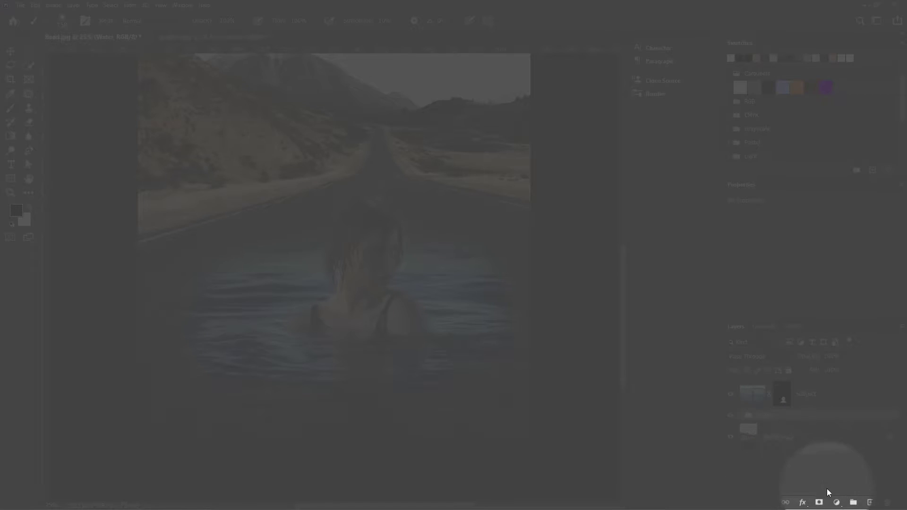
# Add a Hue/Saturation adjustment layer above the Water group and clip it to that group.
pyautogui.click(835, 502)
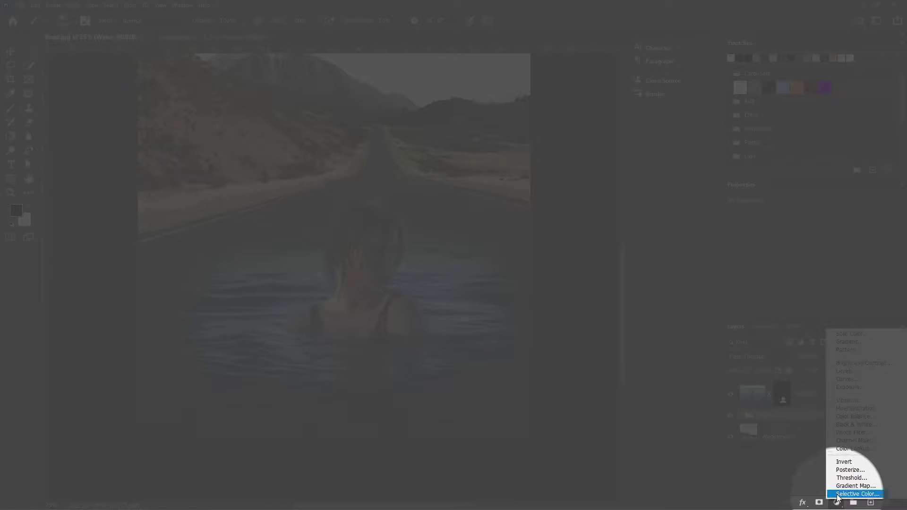
pyautogui.click(848, 409)
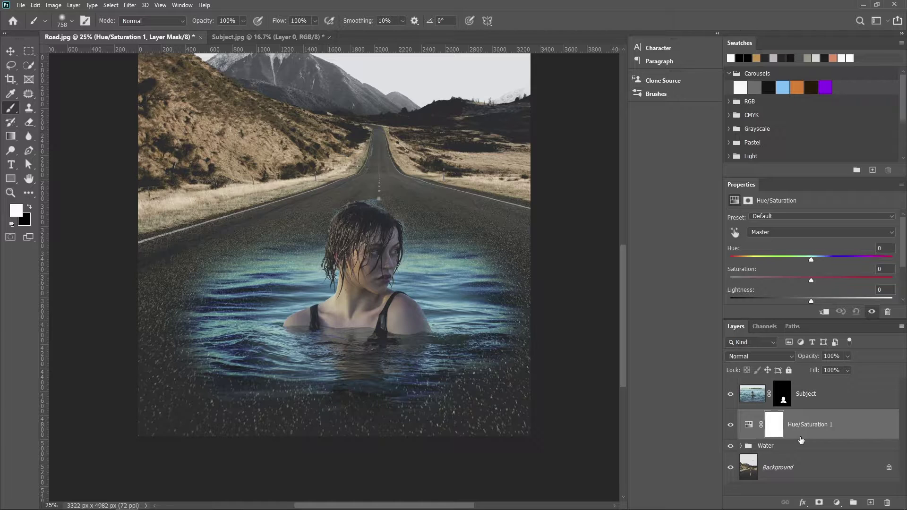
pyautogui.moveTo(800, 440); pyautogui.dragTo(844, 439)
pyautogui.moveTo(844, 440); pyautogui.dragTo(841, 443)
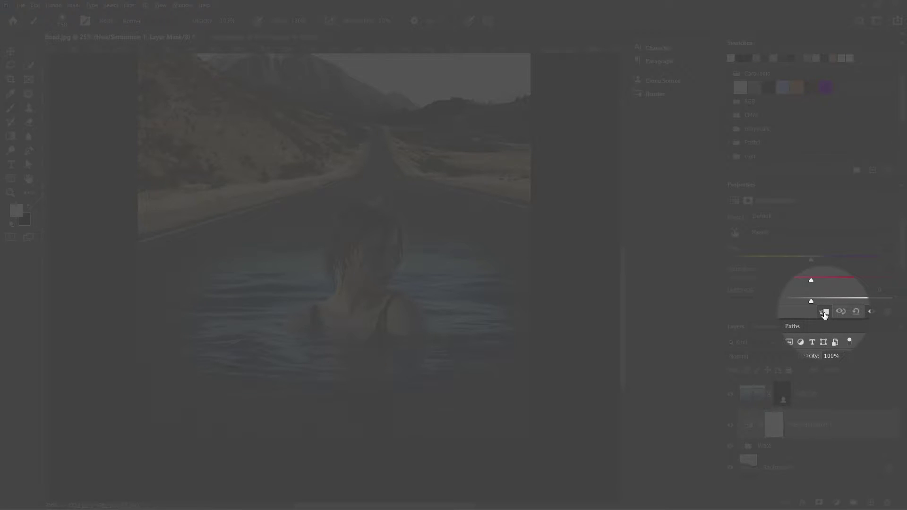
pyautogui.click(824, 313)
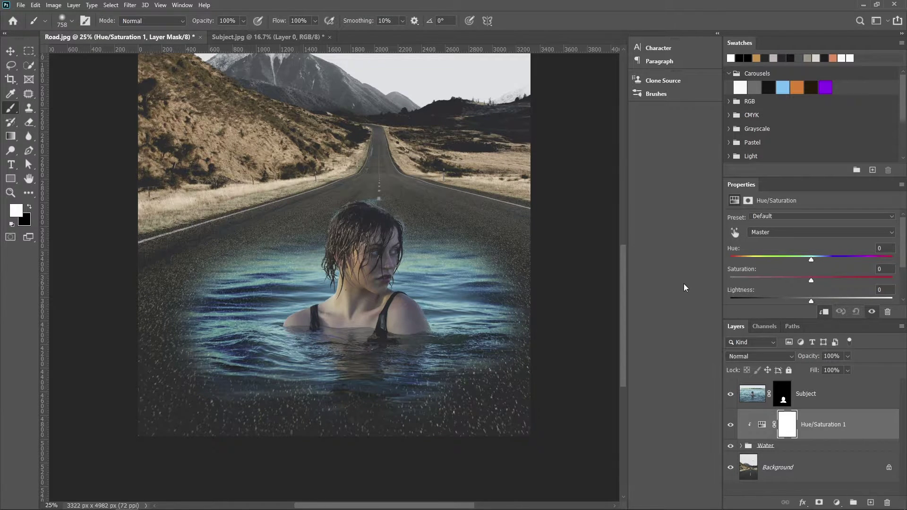
# Set both Cyans and Blues saturation to -100 in the Hue/Saturation properties.
pyautogui.click(787, 233)
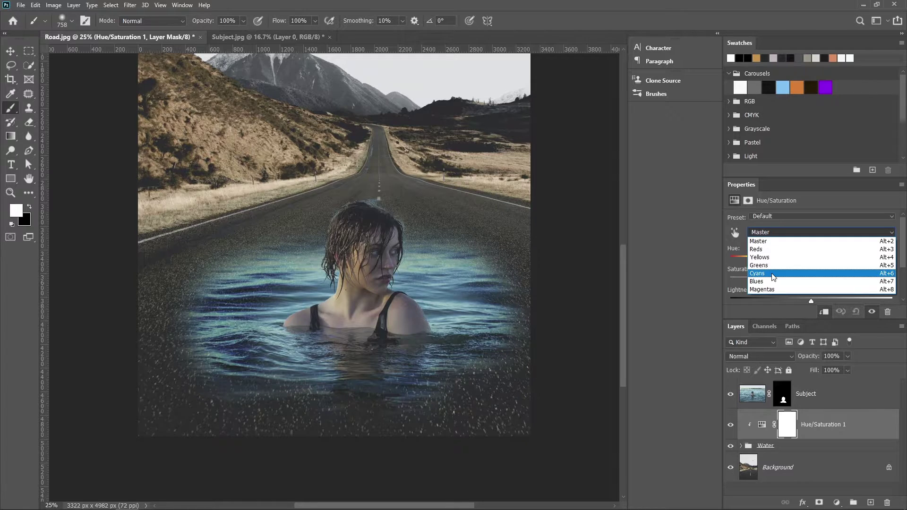
pyautogui.click(772, 275)
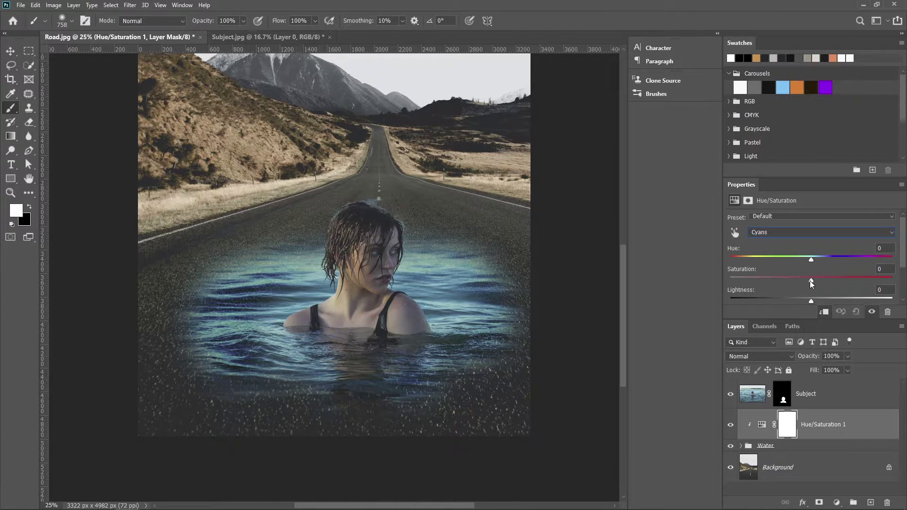
pyautogui.moveTo(811, 282); pyautogui.dragTo(712, 278)
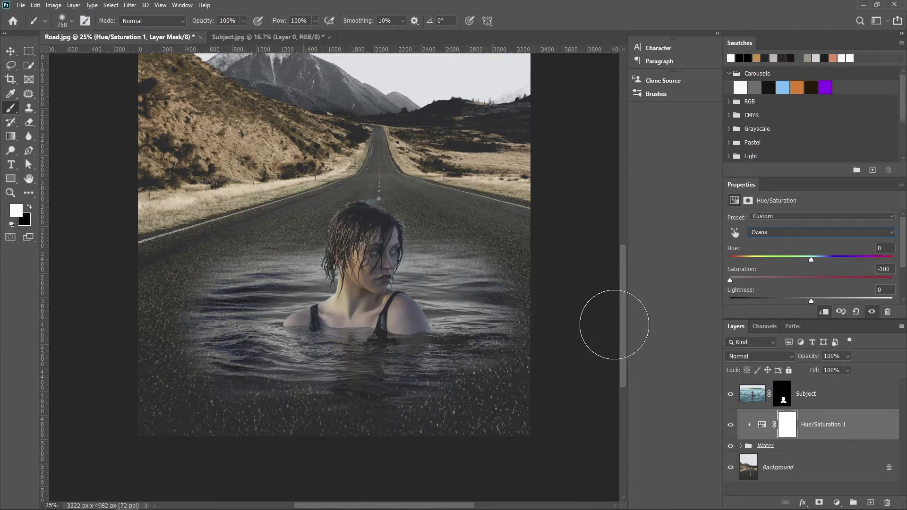
pyautogui.click(786, 232)
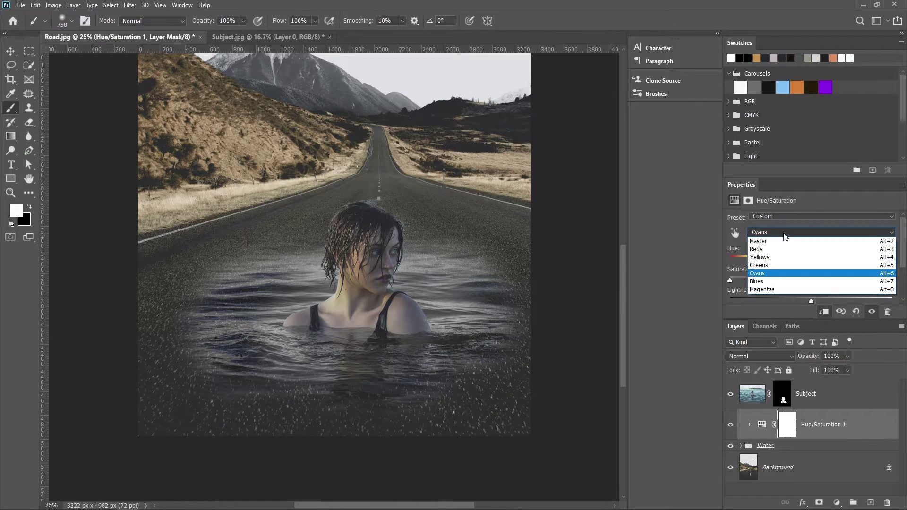
pyautogui.click(761, 282)
pyautogui.moveTo(811, 279); pyautogui.dragTo(690, 283)
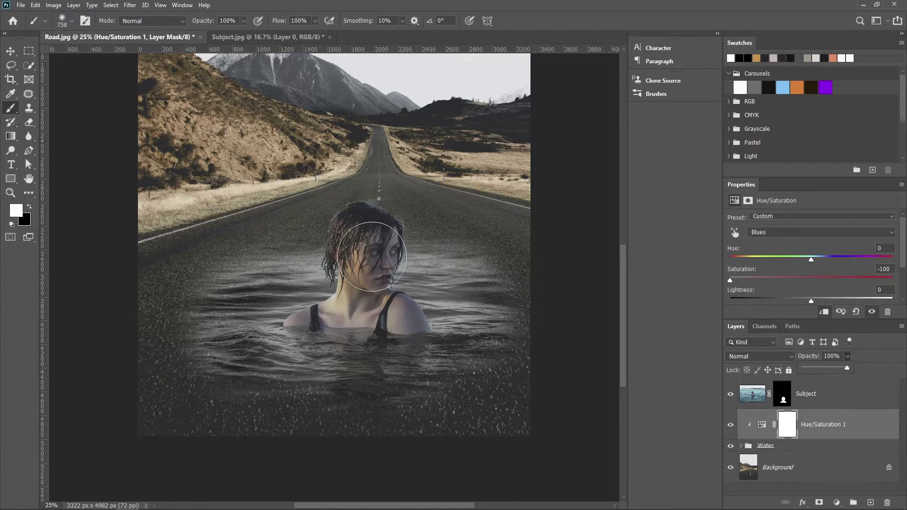
# Zoom in to inspect the woman's face, then zoom back out to the whole image.
pyautogui.press('z')
pyautogui.moveTo(373, 257)
pyautogui.mouseDown()
pyautogui.moveTo(422, 267)
pyautogui.moveTo(404, 294)
pyautogui.mouseUp()
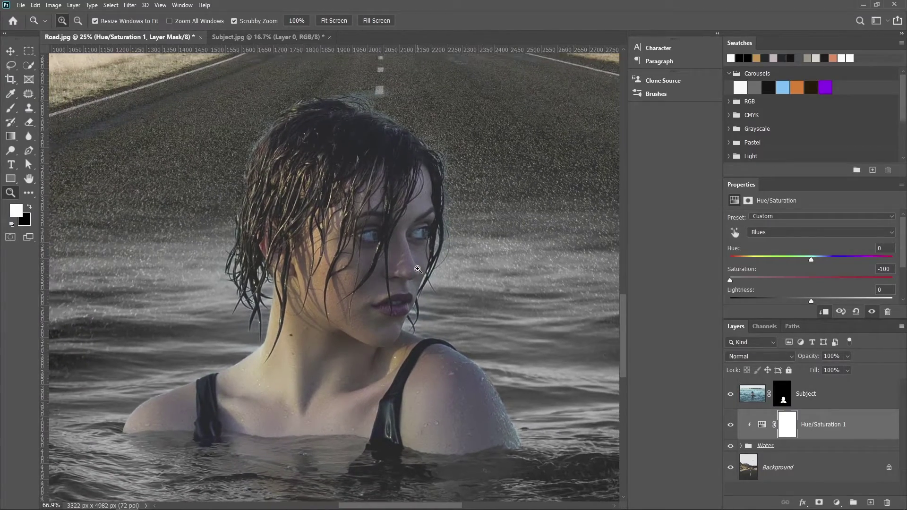
pyautogui.press('b')
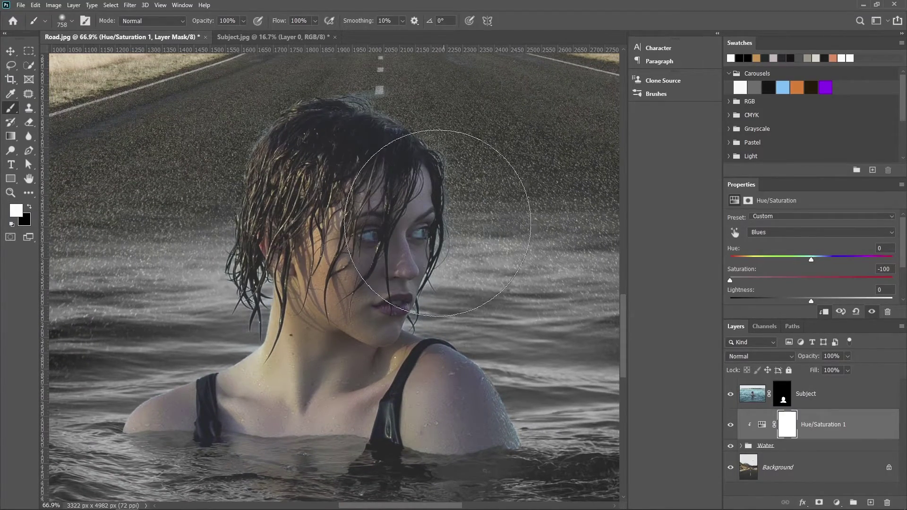
pyautogui.press('z')
pyautogui.hotkey('ctrl', '0')
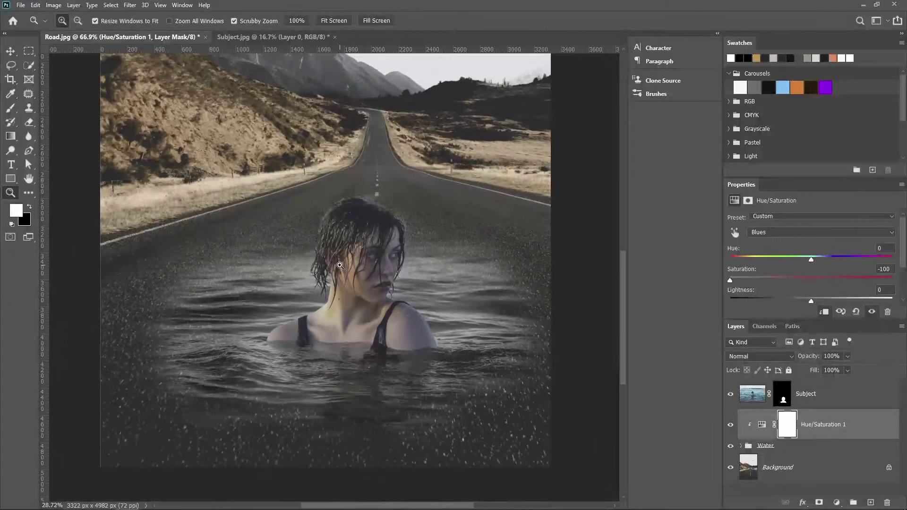
pyautogui.press('b')
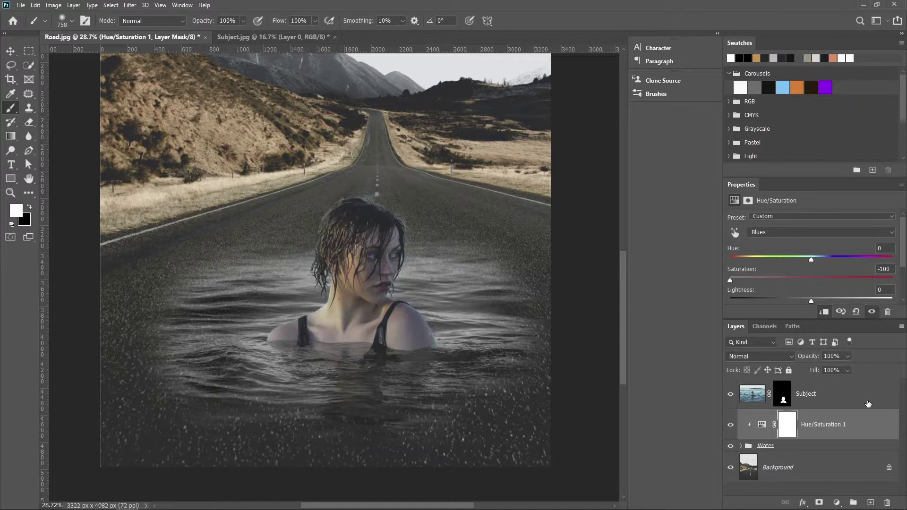
# Duplicate the Hue/Saturation layer, clip the copy above Subject, and expand the Water group.
pyautogui.hotkey('ctrl', 'j')
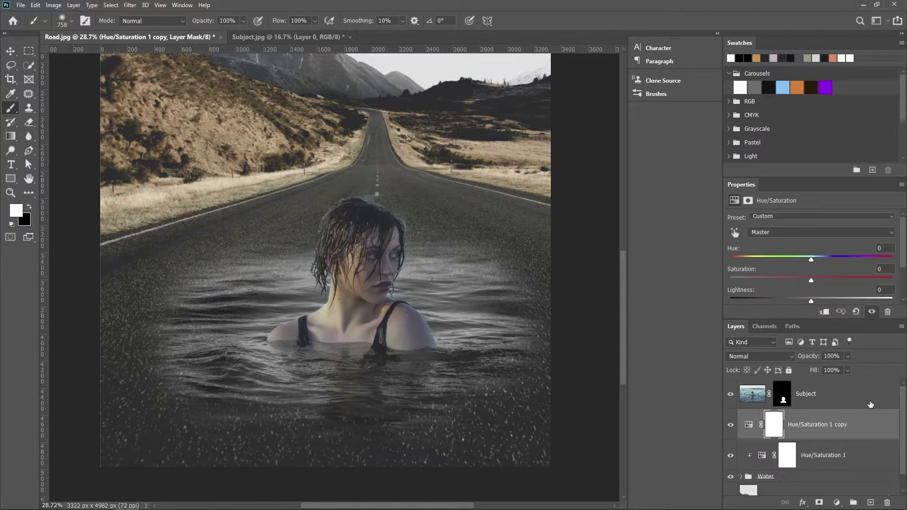
pyautogui.moveTo(816, 431); pyautogui.dragTo(811, 387)
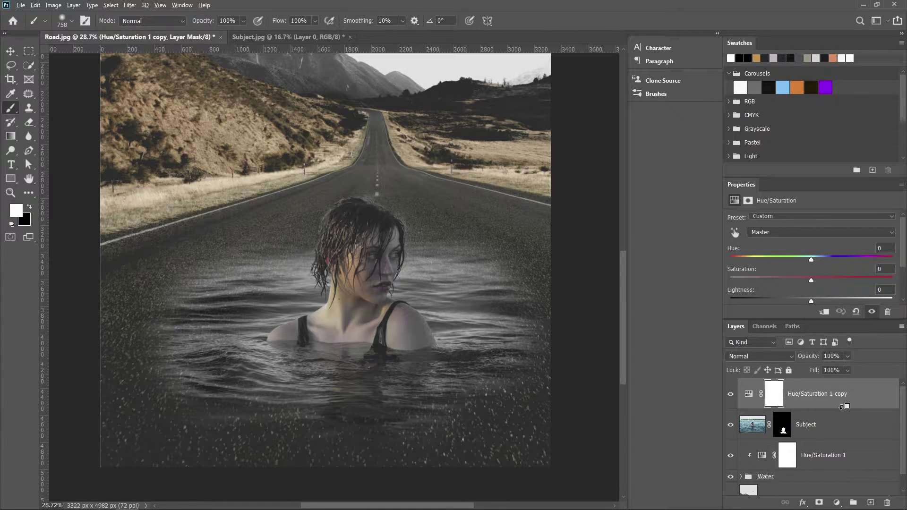
pyautogui.keyDown('alt'); pyautogui.click(840, 410); pyautogui.keyUp('alt')
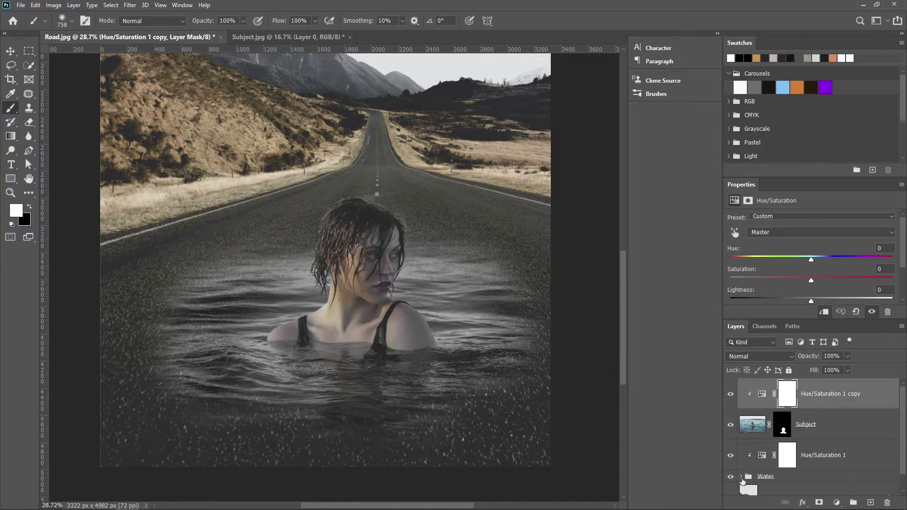
pyautogui.click(741, 476)
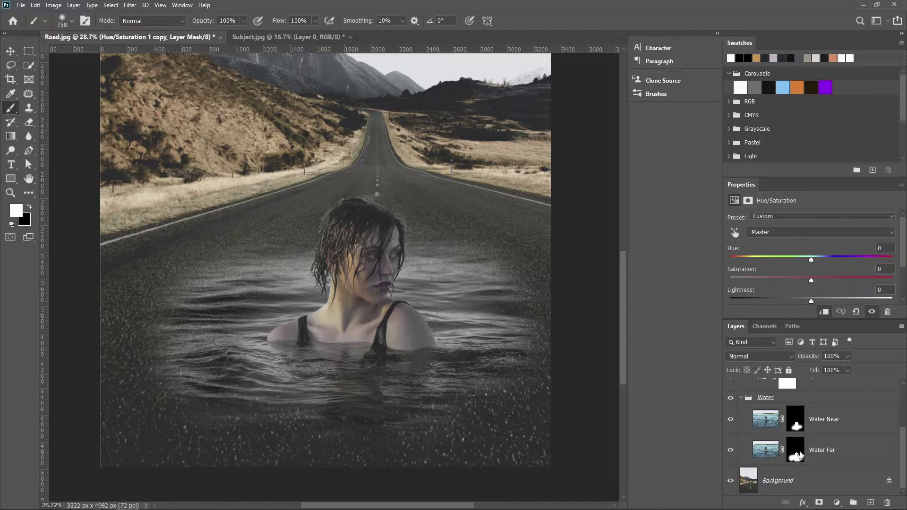
# Target the Water Far mask and shrink the soft brush to about 284 px.
pyautogui.click(798, 454)
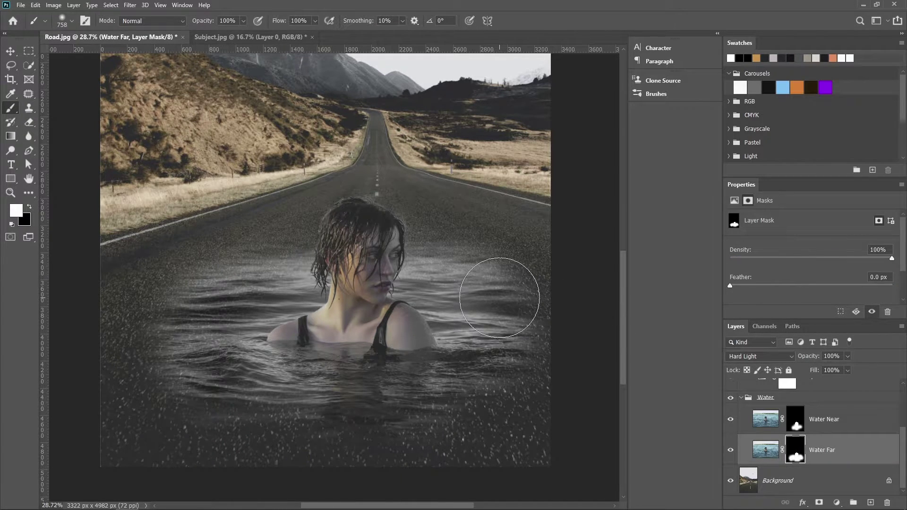
pyautogui.moveTo(499, 298)
pyautogui.mouseDown()
pyautogui.moveTo(504, 284)
pyautogui.moveTo(530, 304)
pyautogui.moveTo(531, 370)
pyautogui.moveTo(511, 435)
pyautogui.moveTo(326, 432)
pyautogui.moveTo(176, 448)
pyautogui.moveTo(126, 395)
pyautogui.moveTo(122, 299)
pyautogui.moveTo(192, 314)
pyautogui.moveTo(290, 366)
pyautogui.moveTo(211, 437)
pyautogui.moveTo(522, 435)
pyautogui.moveTo(127, 308)
pyautogui.moveTo(177, 307)
pyautogui.mouseUp()
pyautogui.moveTo(133, 287); pyautogui.dragTo(100, 290)
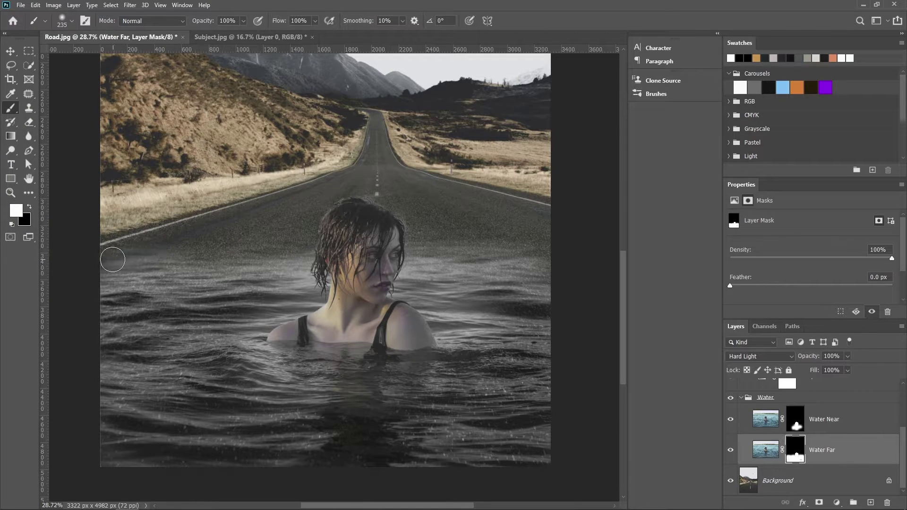
pyautogui.moveTo(112, 257); pyautogui.dragTo(246, 211)
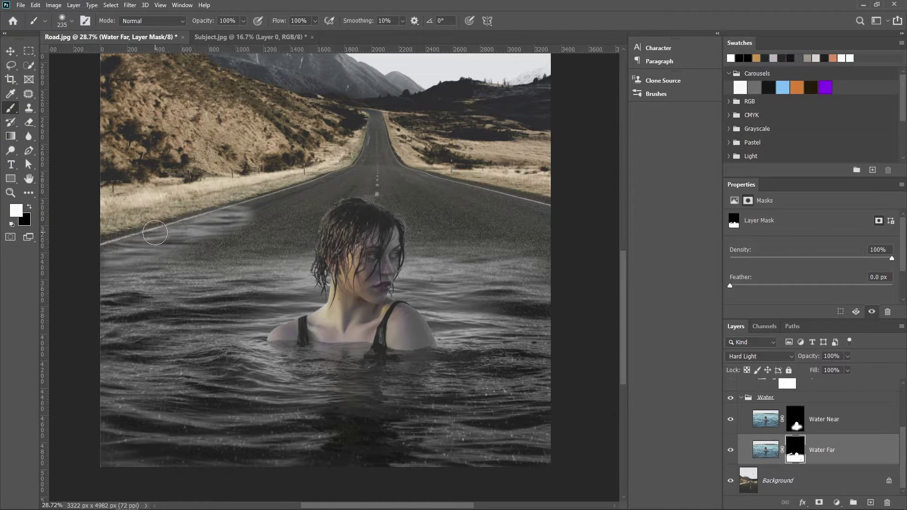
pyautogui.hotkey('ctrl', 'z')
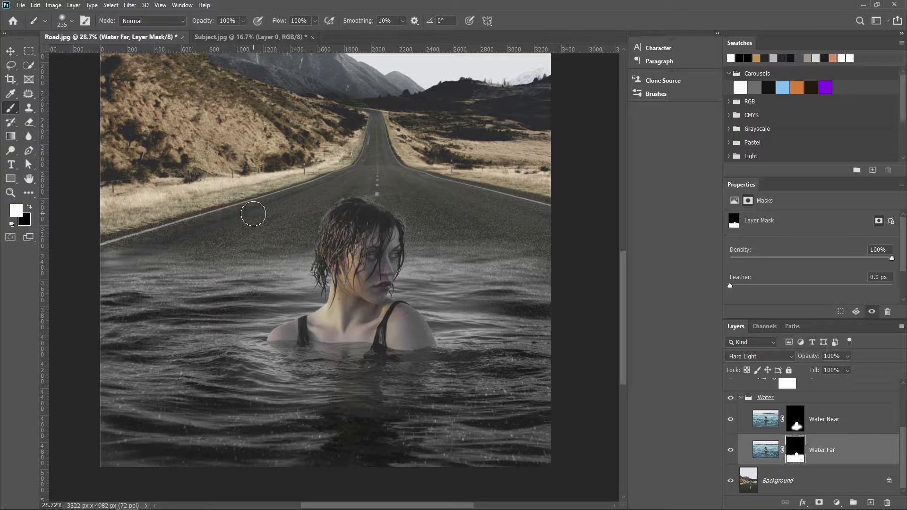
# Paint water along the left road edge and, at 375 px, across the road behind the woman.
pyautogui.moveTo(251, 218); pyautogui.dragTo(122, 239)
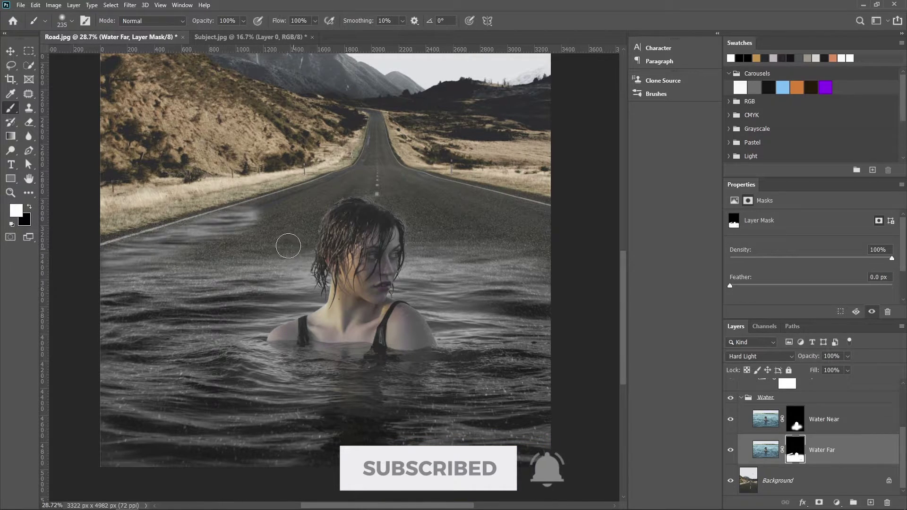
pyautogui.keyDown('alt'); pyautogui.rightClick(260, 241); pyautogui.keyUp('alt')
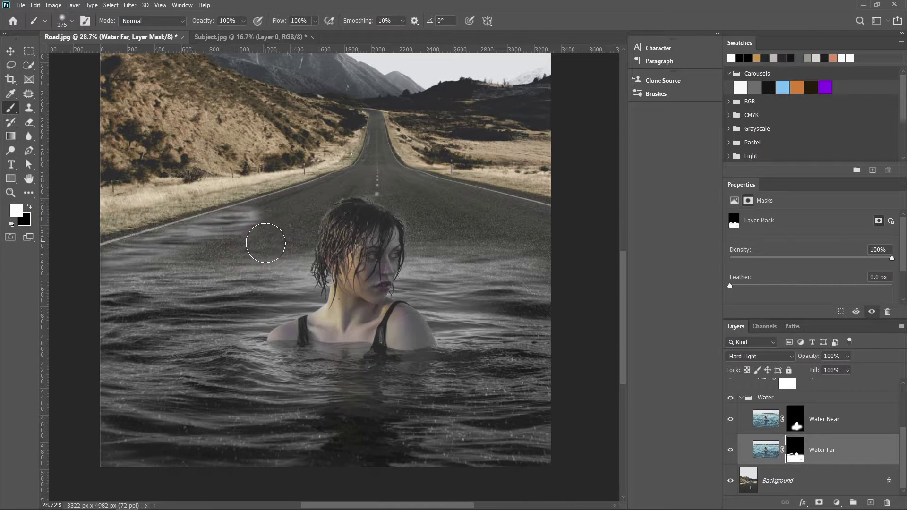
pyautogui.keyDown('alt'); pyautogui.rightClick(265, 243); pyautogui.keyUp('alt')
pyautogui.moveTo(264, 239)
pyautogui.mouseDown()
pyautogui.moveTo(466, 256)
pyautogui.moveTo(285, 230)
pyautogui.moveTo(539, 255)
pyautogui.moveTo(516, 274)
pyautogui.moveTo(293, 237)
pyautogui.moveTo(427, 258)
pyautogui.moveTo(526, 249)
pyautogui.moveTo(258, 317)
pyautogui.moveTo(304, 235)
pyautogui.mouseUp()
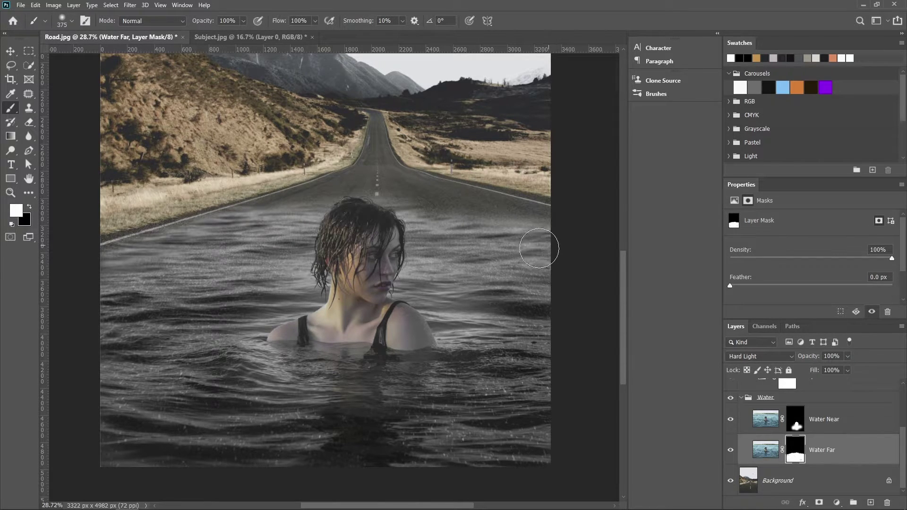
pyautogui.hotkey('ctrl', '-')
pyautogui.hotkey('ctrl', '-')
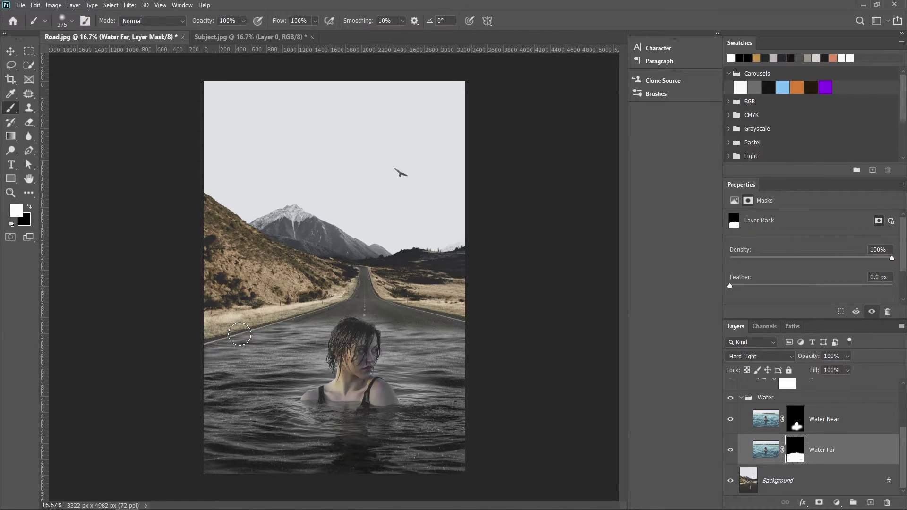
pyautogui.click(216, 38)
pyautogui.hotkey('ctrl', 'a')
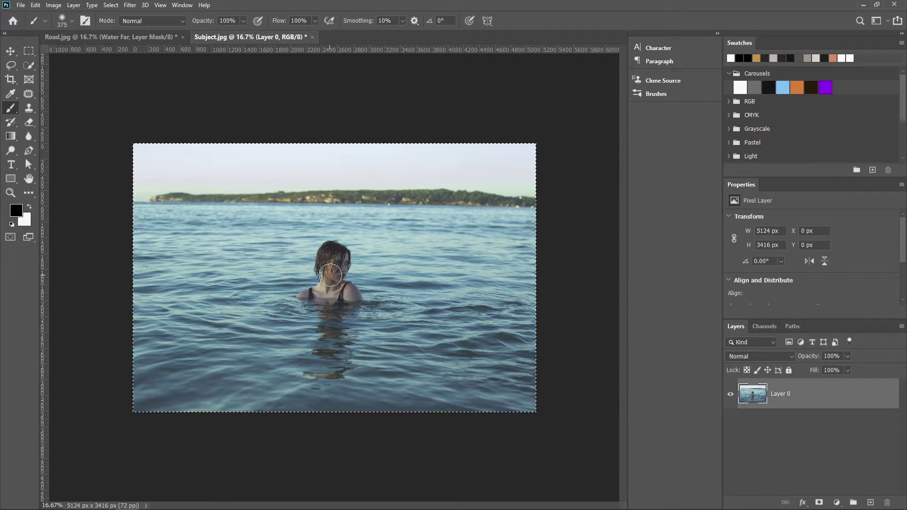
pyautogui.click(126, 38)
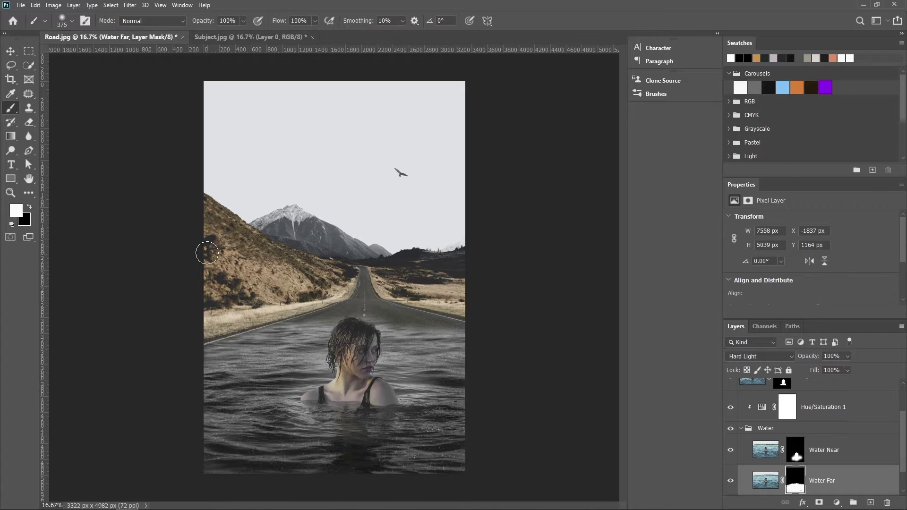
pyautogui.scroll(2, 819, 445)
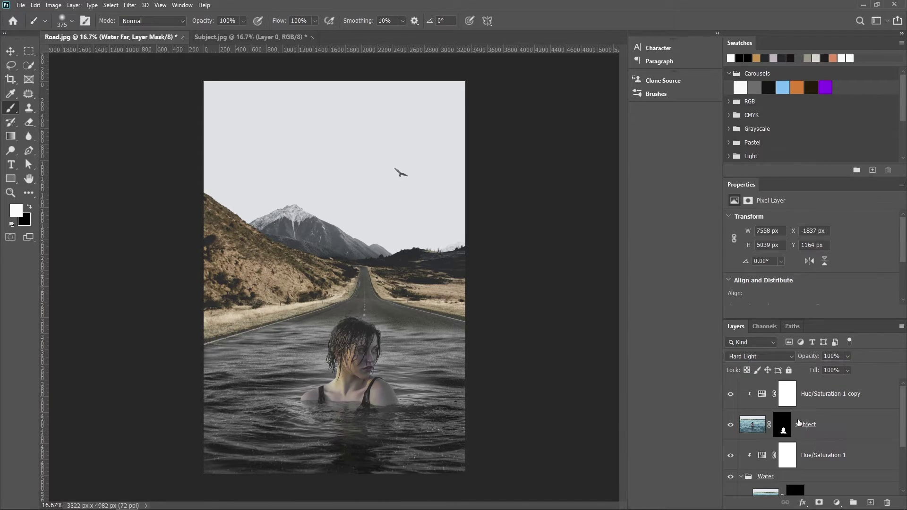
# Add a new layer above Hue/Saturation 1 copy and fill it with solid black.
pyautogui.click(828, 398)
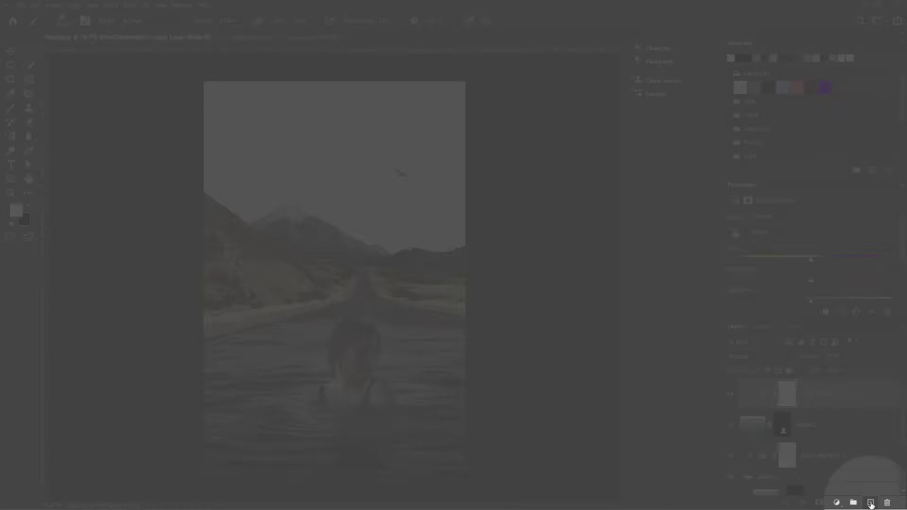
pyautogui.click(871, 505)
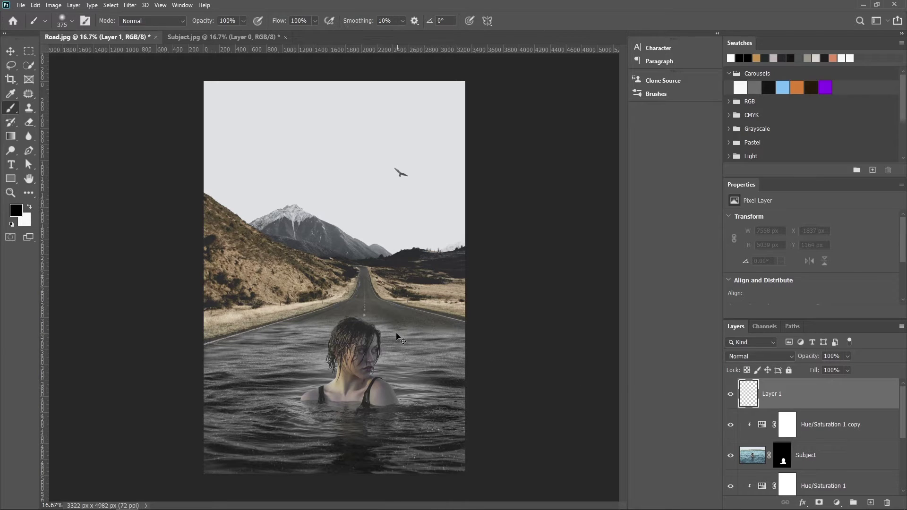
pyautogui.hotkey('ctrl', 'a')
pyautogui.press('w')
pyautogui.rightClick(354, 296)
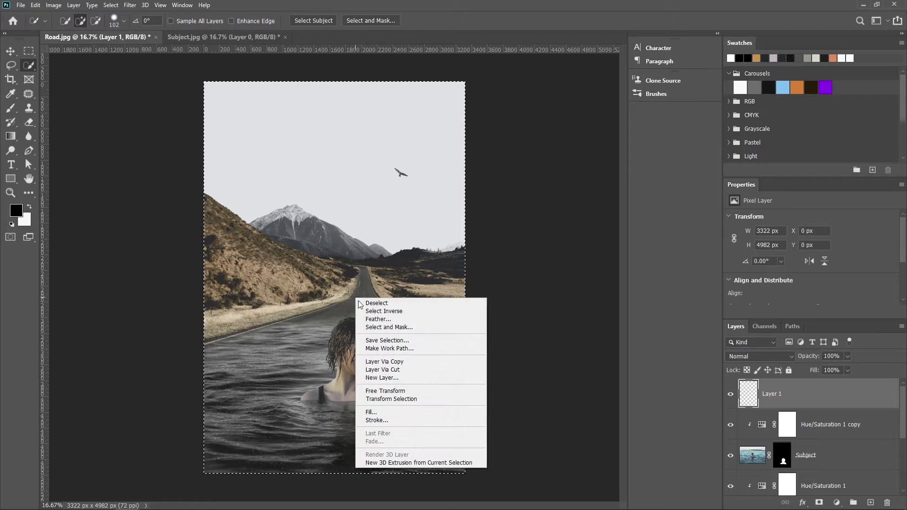
pyautogui.click(378, 417)
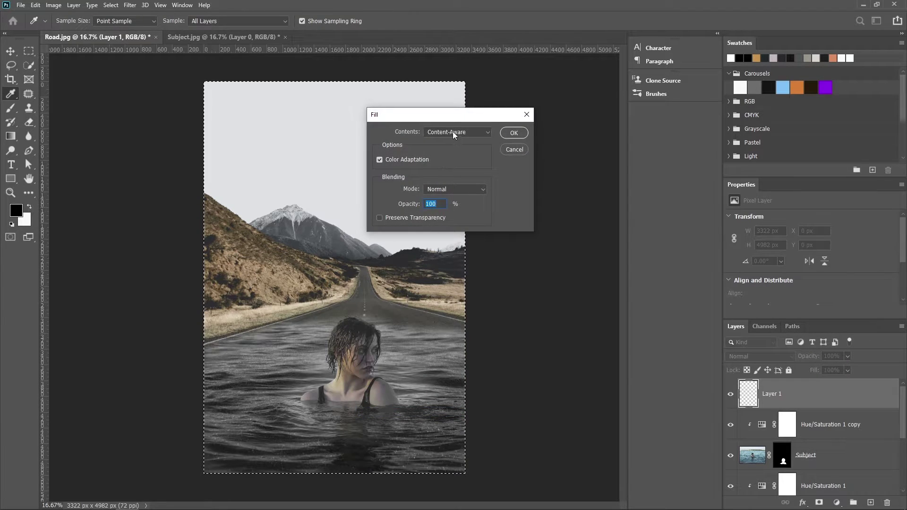
pyautogui.click(453, 132)
pyautogui.click(445, 159)
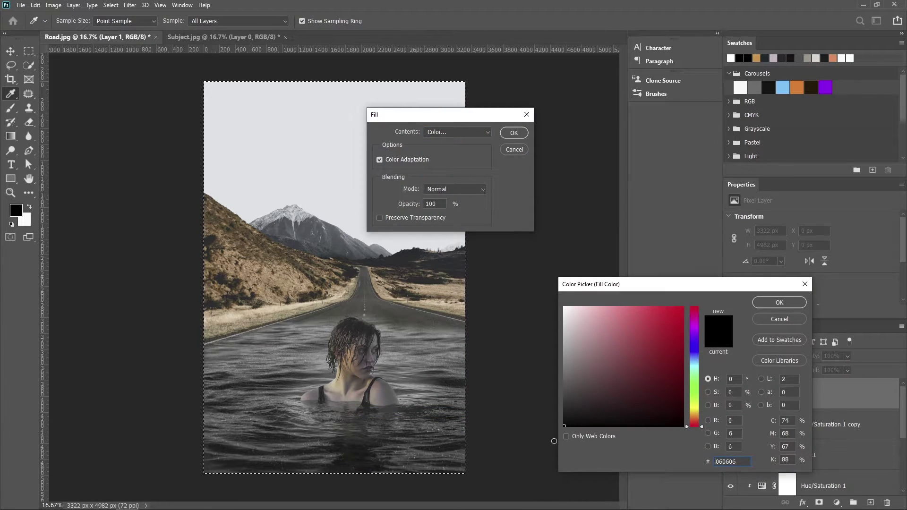
pyautogui.click(791, 305)
pyautogui.click(511, 131)
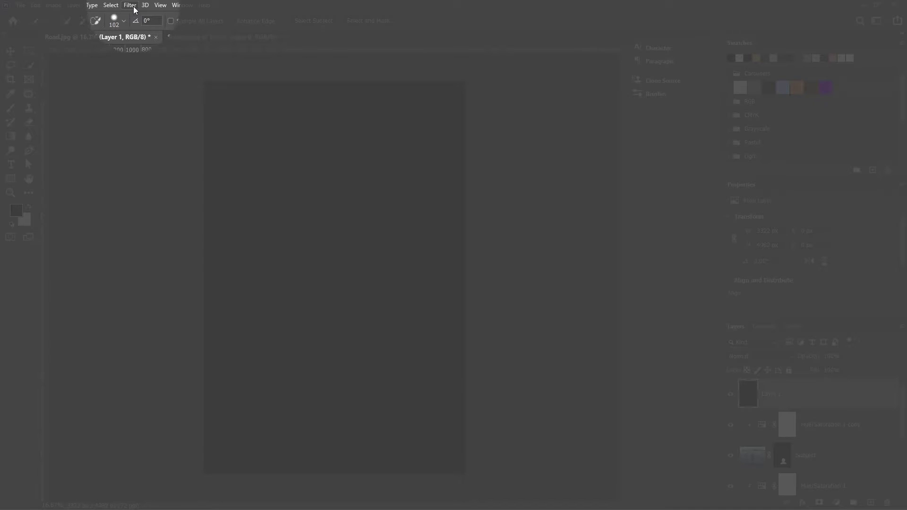
# Render a 105mm Prime lens flare on the black layer, its centre nudged slightly down-right.
pyautogui.click(130, 6)
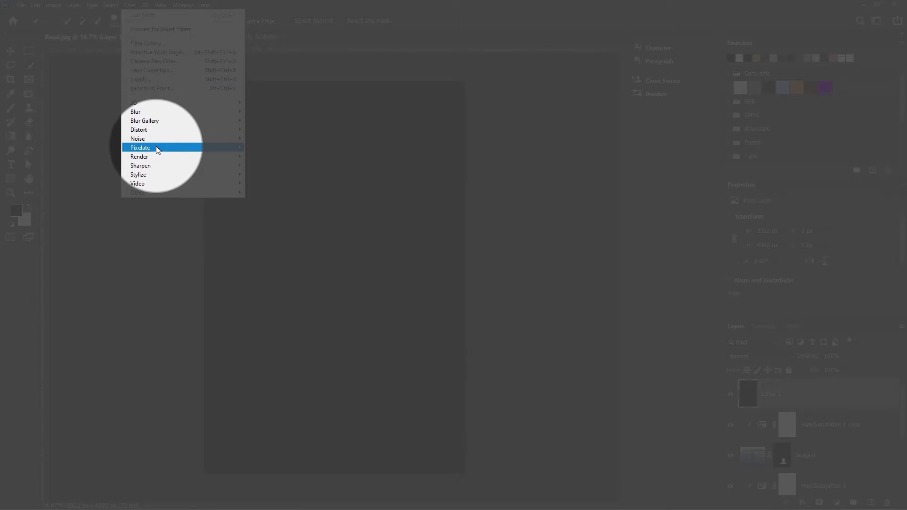
pyautogui.moveTo(182, 156)
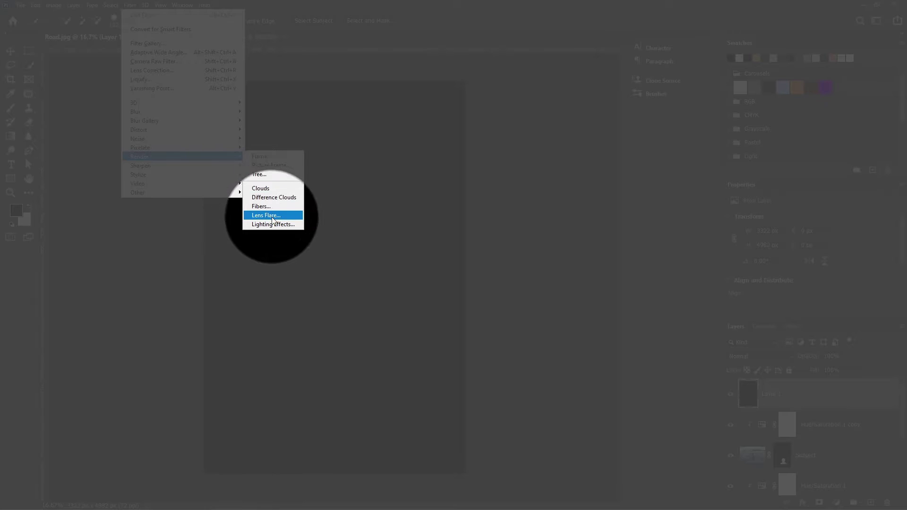
pyautogui.click(273, 217)
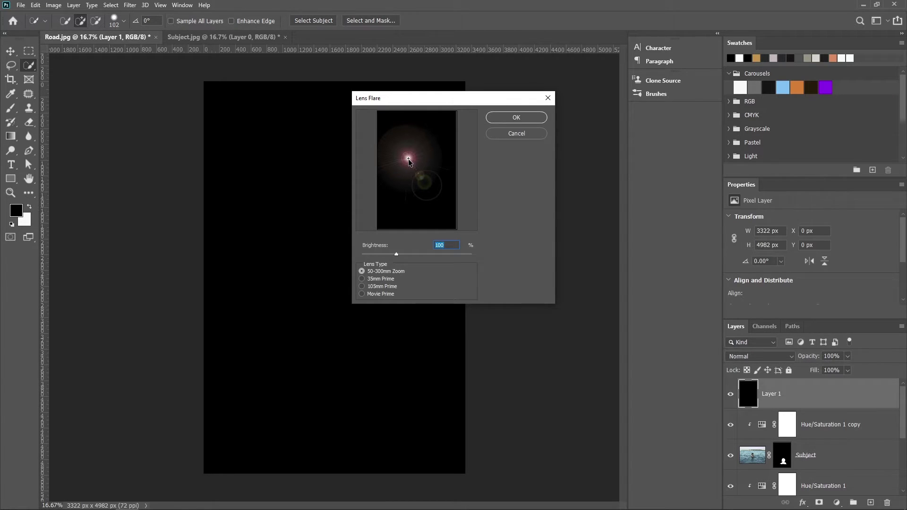
pyautogui.click(361, 279)
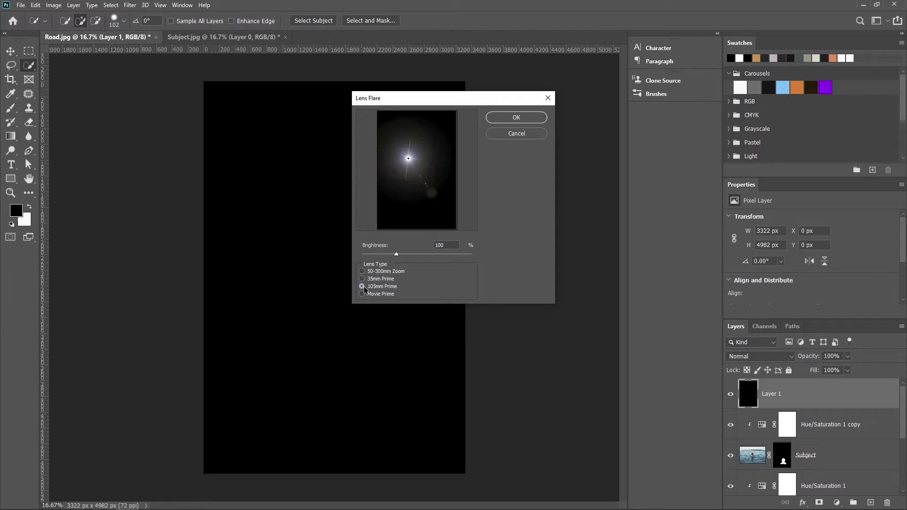
pyautogui.click(362, 294)
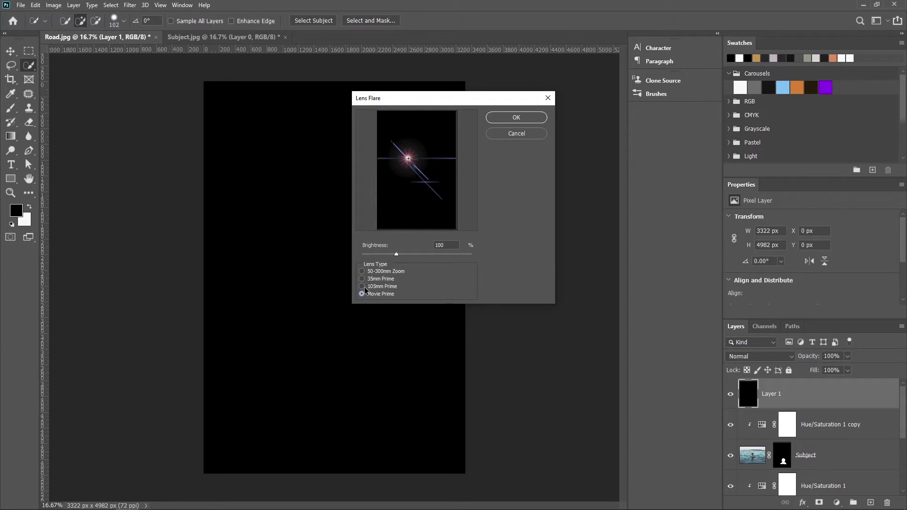
pyautogui.click(361, 286)
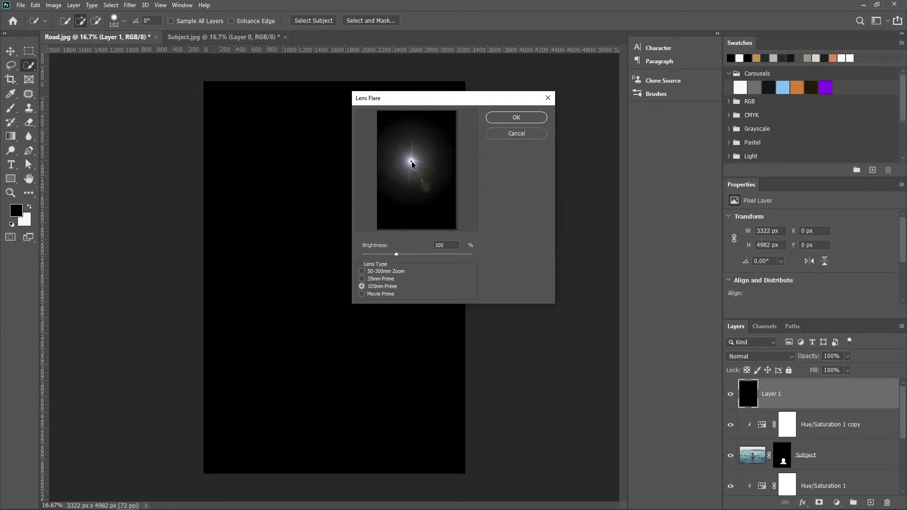
pyautogui.moveTo(411, 162); pyautogui.dragTo(416, 168)
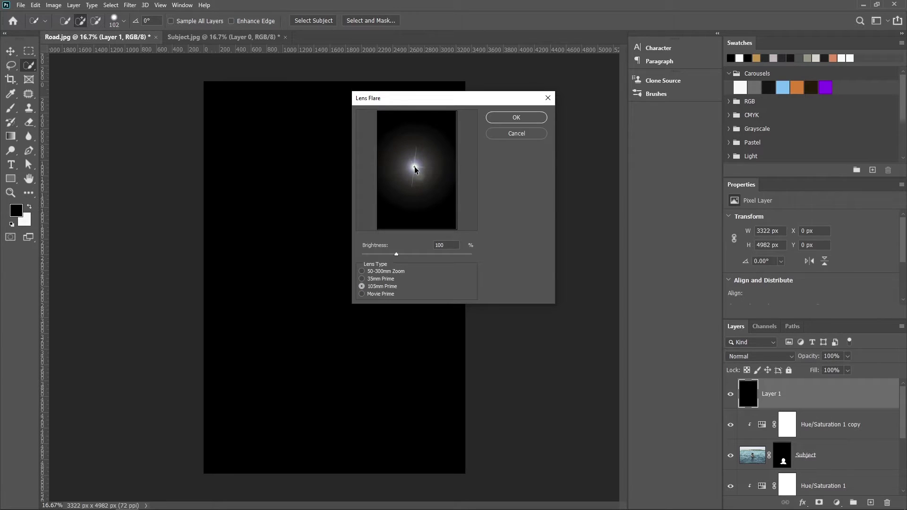
pyautogui.click(523, 118)
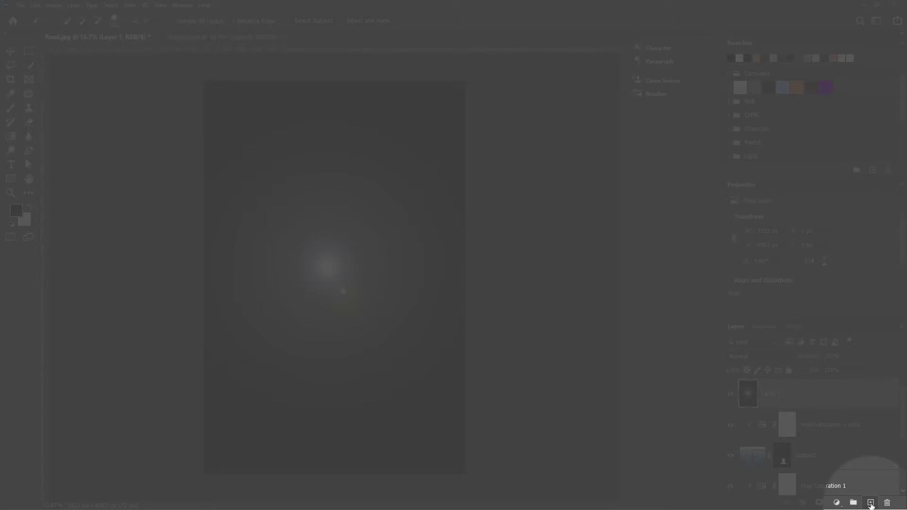
# Hide the lens-flare Layer 1 and delete the empty Layer 2 after a failed Lens Flare attempt.
pyautogui.click(870, 503)
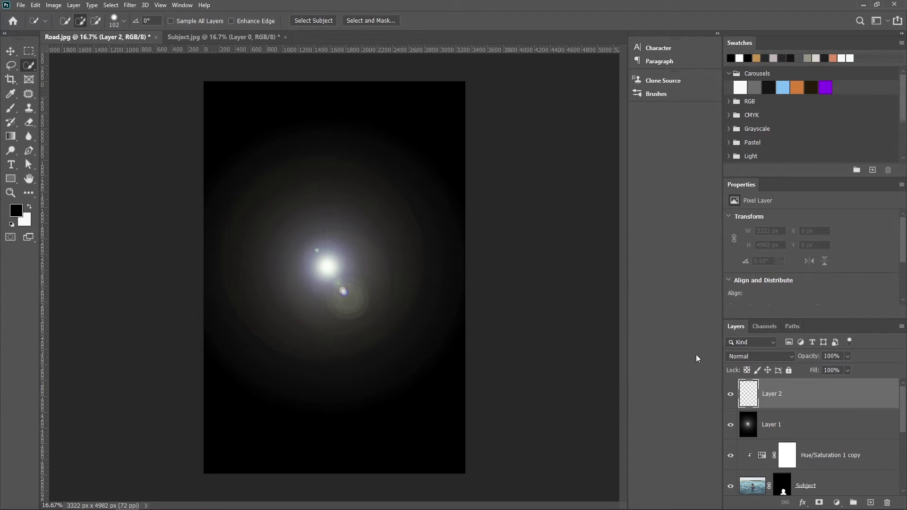
pyautogui.click(730, 425)
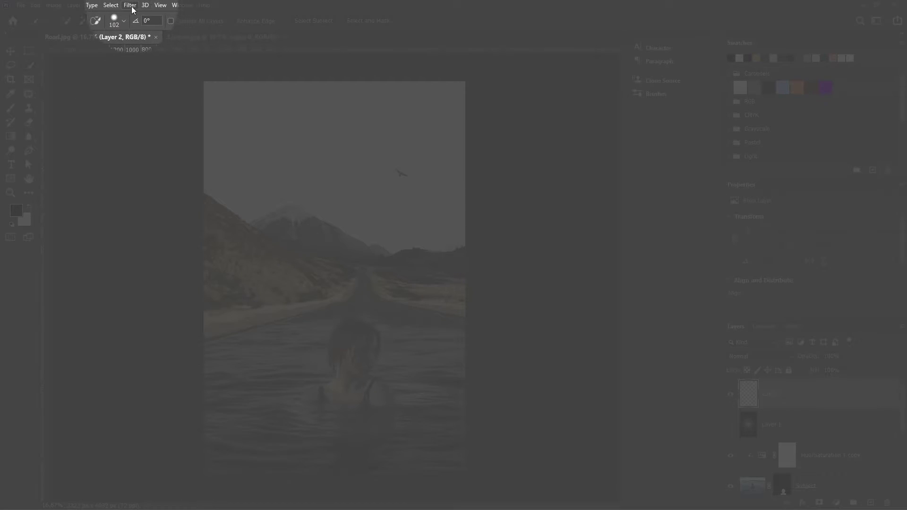
pyautogui.click(130, 5)
pyautogui.moveTo(140, 157)
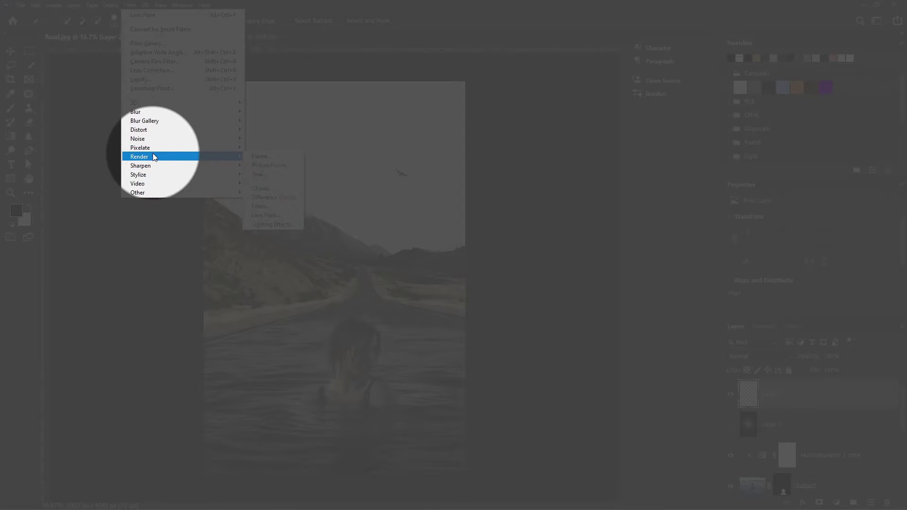
pyautogui.click(272, 214)
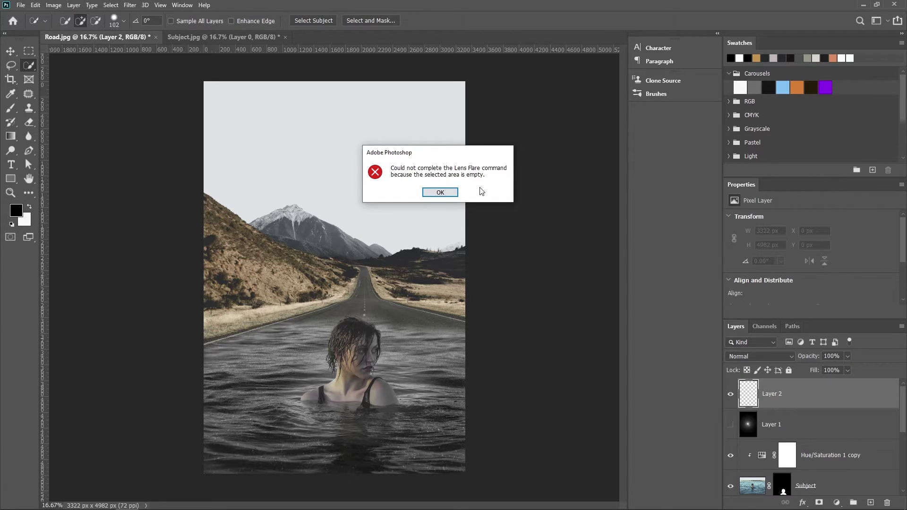
pyautogui.click(451, 195)
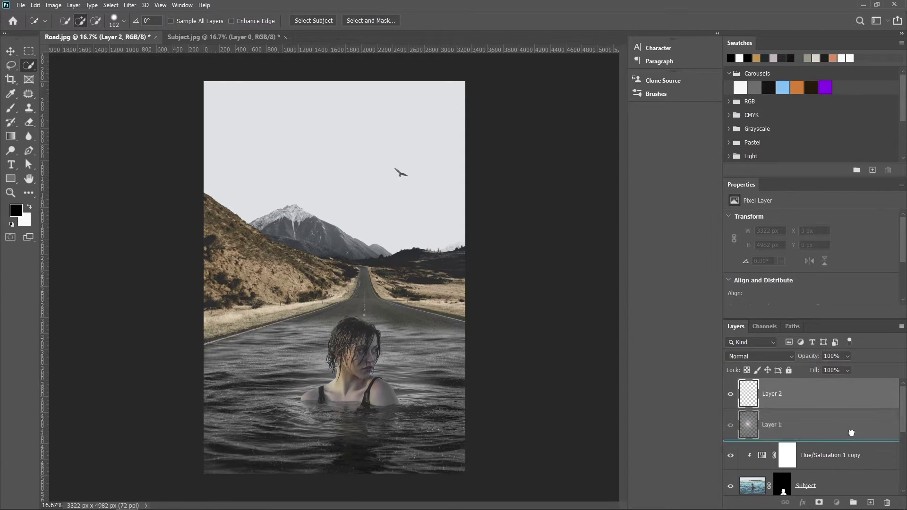
pyautogui.moveTo(802, 403); pyautogui.dragTo(887, 503)
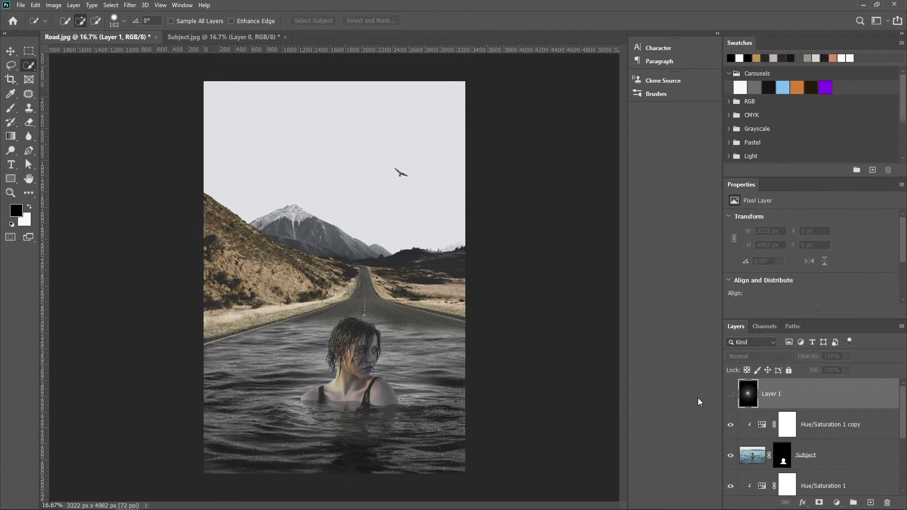
# Show Layer 1 again and set its blend mode to Screen.
pyautogui.click(731, 395)
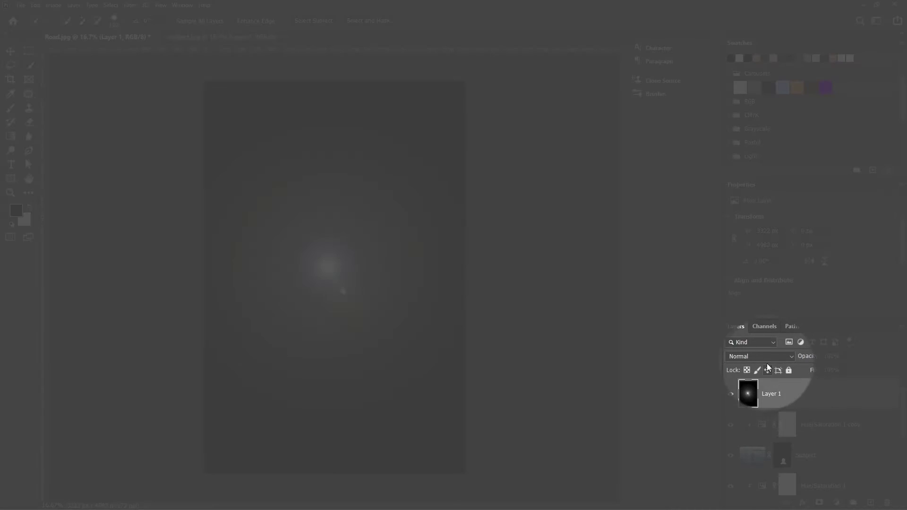
pyautogui.click(763, 357)
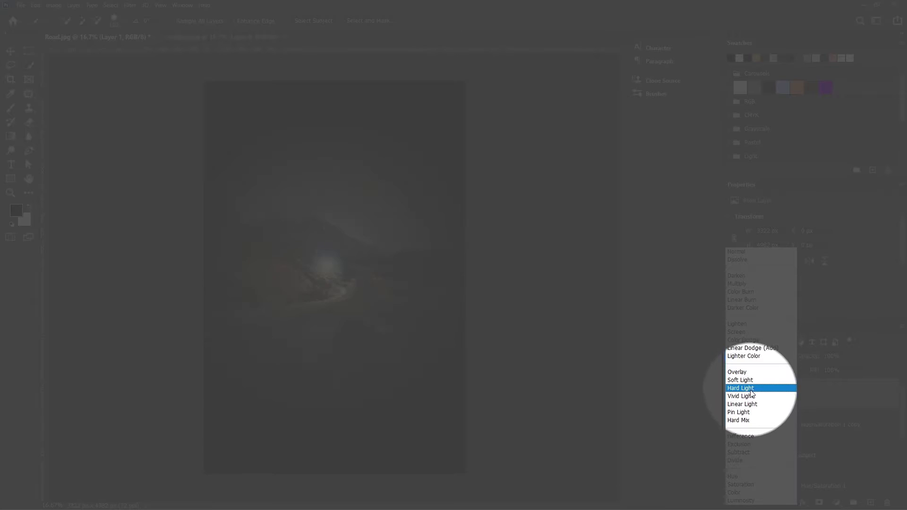
pyautogui.click(743, 333)
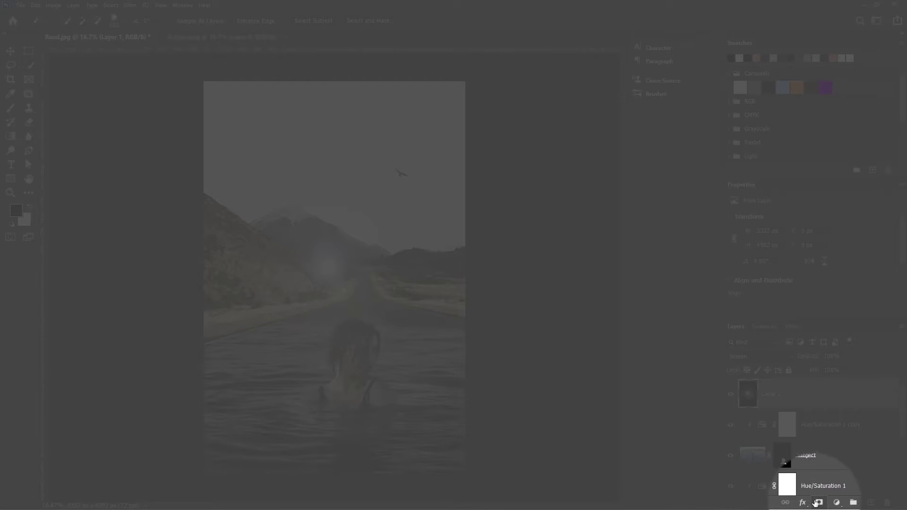
# Add a Hue/Saturation adjustment clipped to Layer 1 and shift its hue to about -176.
pyautogui.click(836, 502)
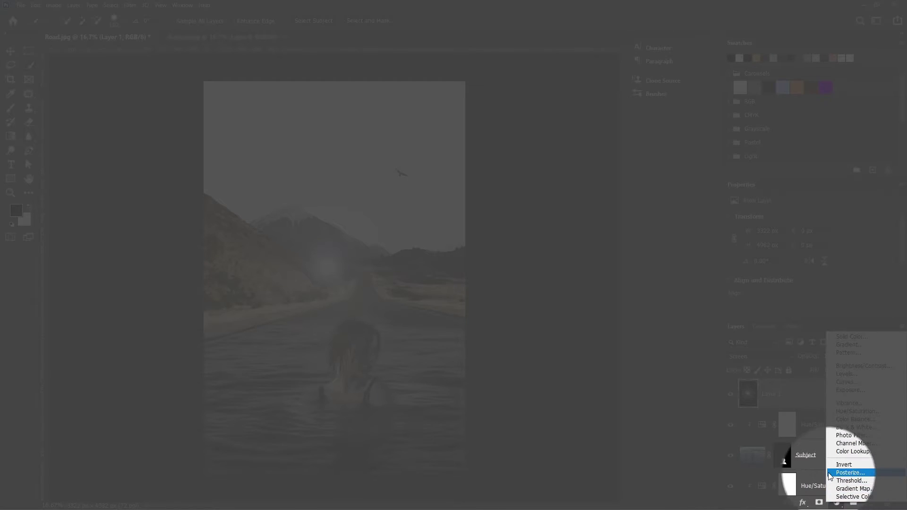
pyautogui.click(845, 411)
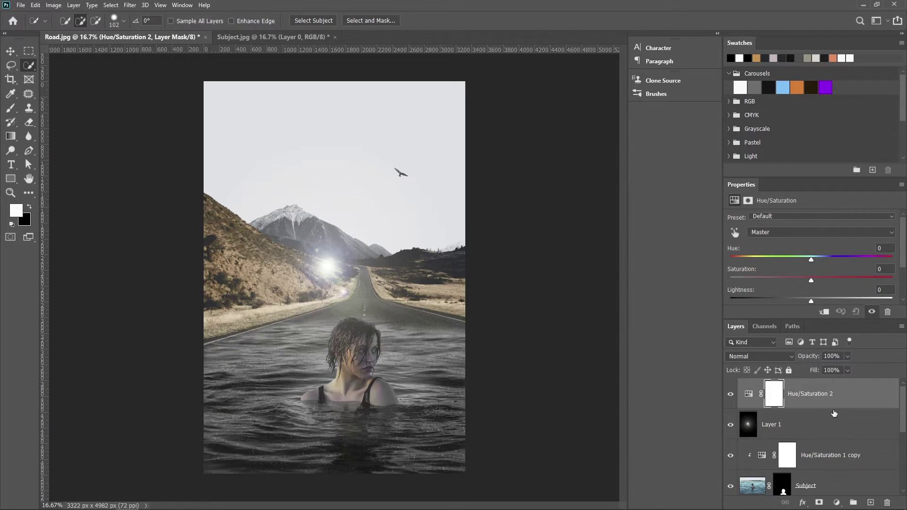
pyautogui.hotkey('ctrl', 'alt', 'g')
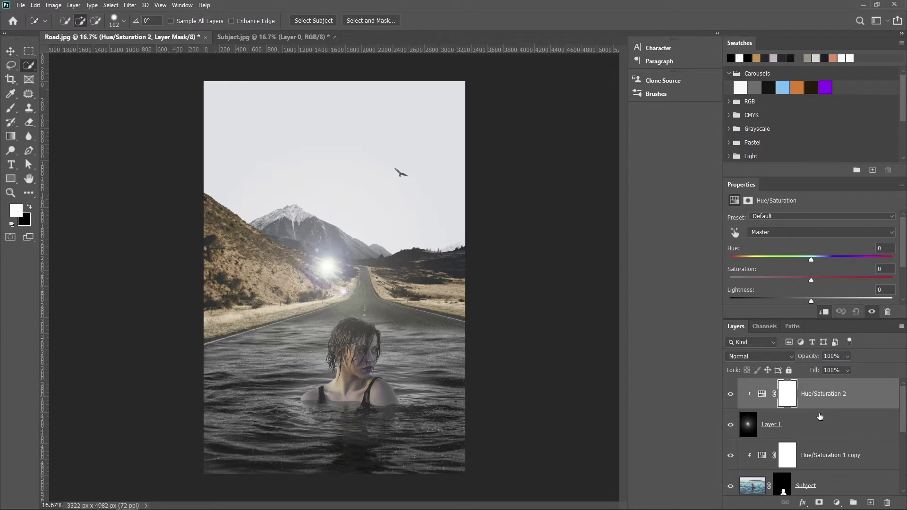
pyautogui.scroll(-2, 795, 251)
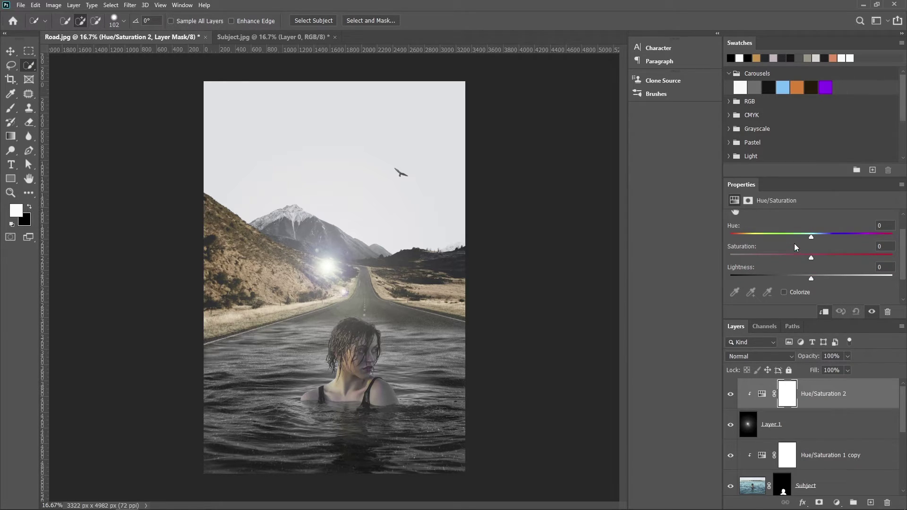
pyautogui.moveTo(812, 236); pyautogui.dragTo(735, 238)
pyautogui.moveTo(722, 241); pyautogui.dragTo(731, 242)
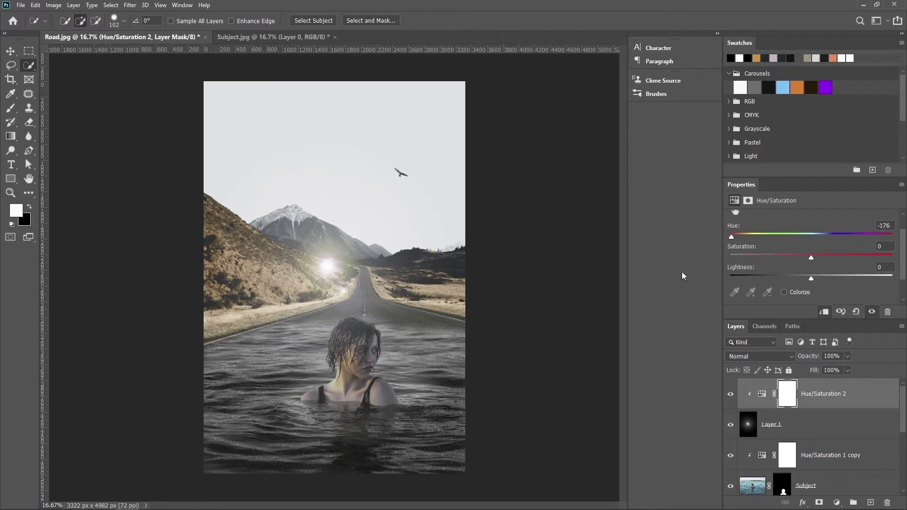
# Move the flare glow of Layer 1 onto the left hillside.
pyautogui.click(10, 50)
pyautogui.click(812, 431)
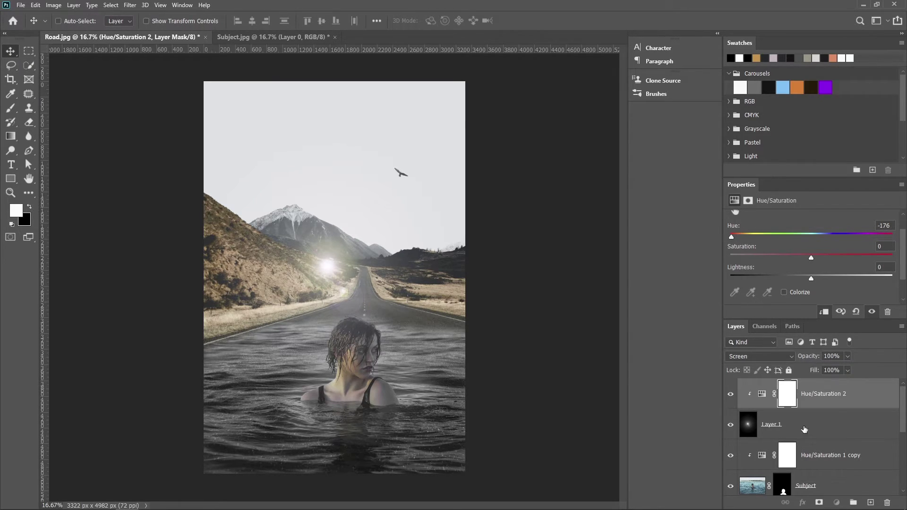
pyautogui.moveTo(320, 280); pyautogui.dragTo(236, 296)
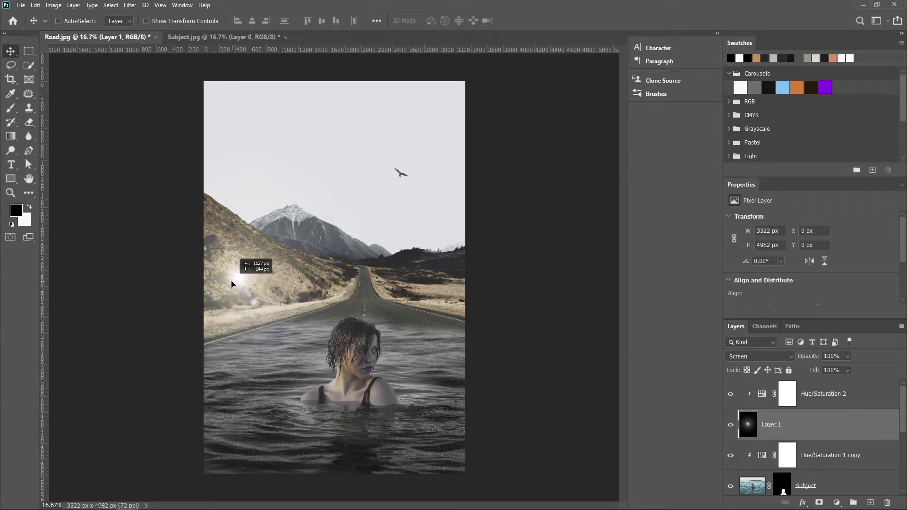
# Set Hue/Saturation 2 to saturation +20 and hue +56 for a purple tint.
pyautogui.click(762, 400)
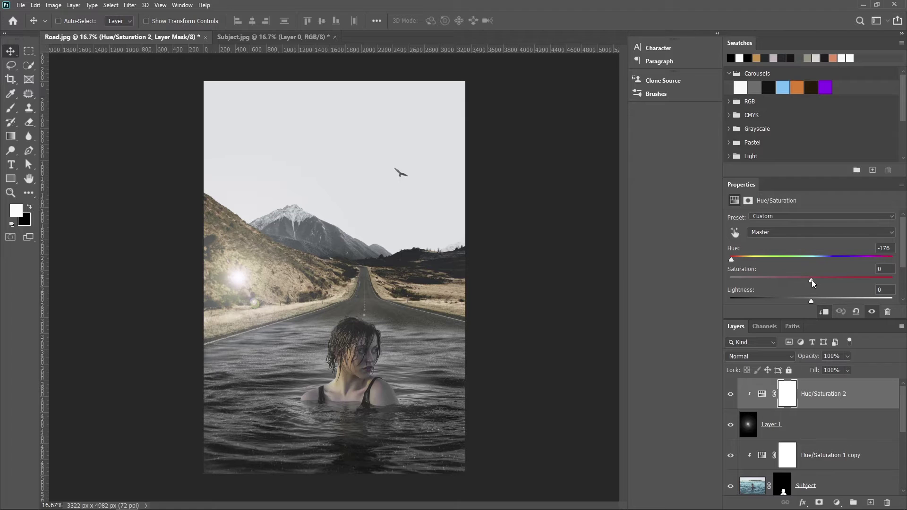
pyautogui.moveTo(811, 280); pyautogui.dragTo(828, 282)
pyautogui.moveTo(741, 263); pyautogui.dragTo(886, 268)
# Free-transform Layer 1, enlarging the flare and moving it up toward the left hilltop.
pyautogui.click(810, 425)
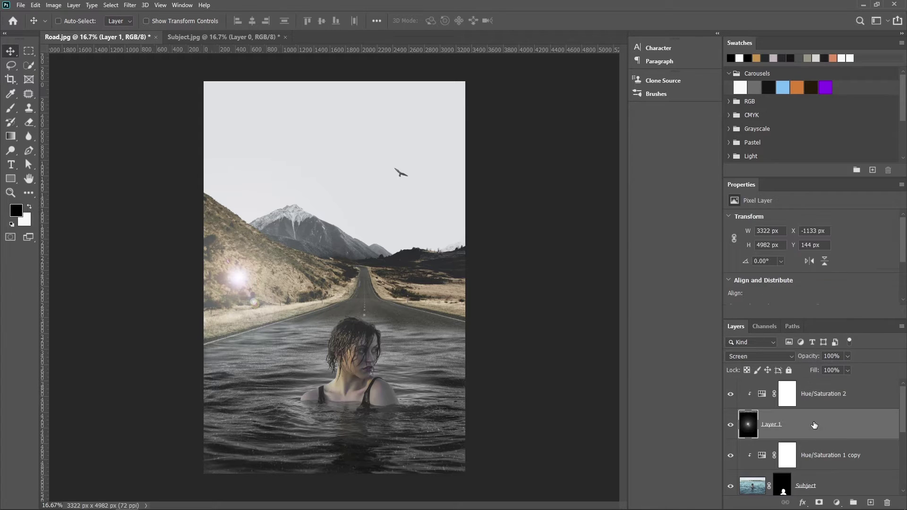
pyautogui.hotkey('ctrl', 't')
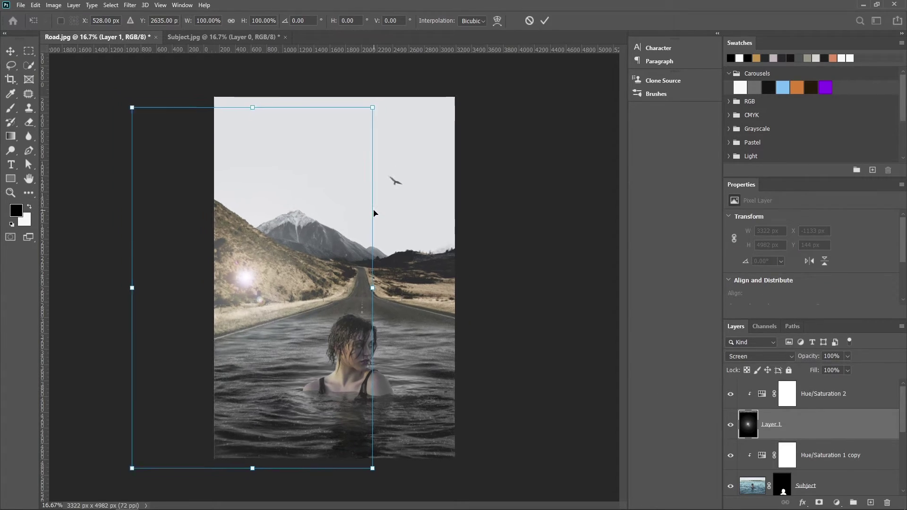
pyautogui.hotkey('ctrl', '-')
pyautogui.hotkey('ctrl', '-')
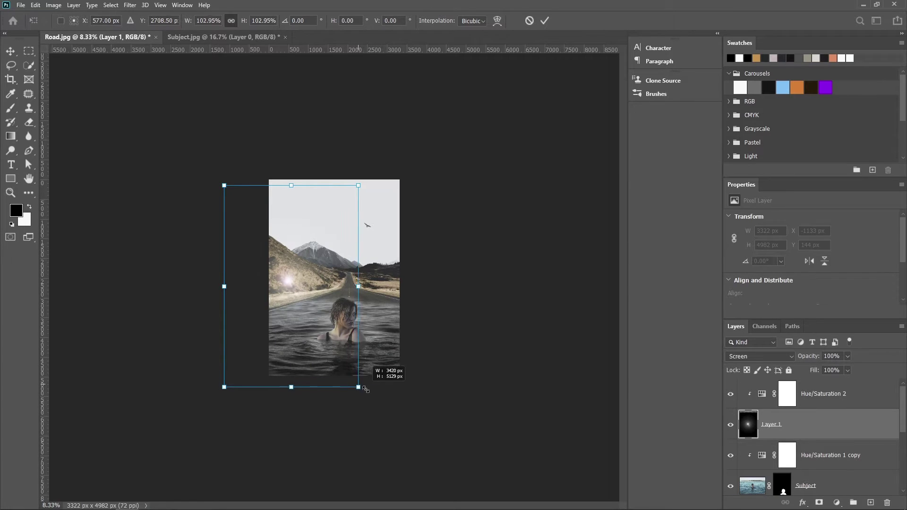
pyautogui.moveTo(354, 381); pyautogui.dragTo(467, 482)
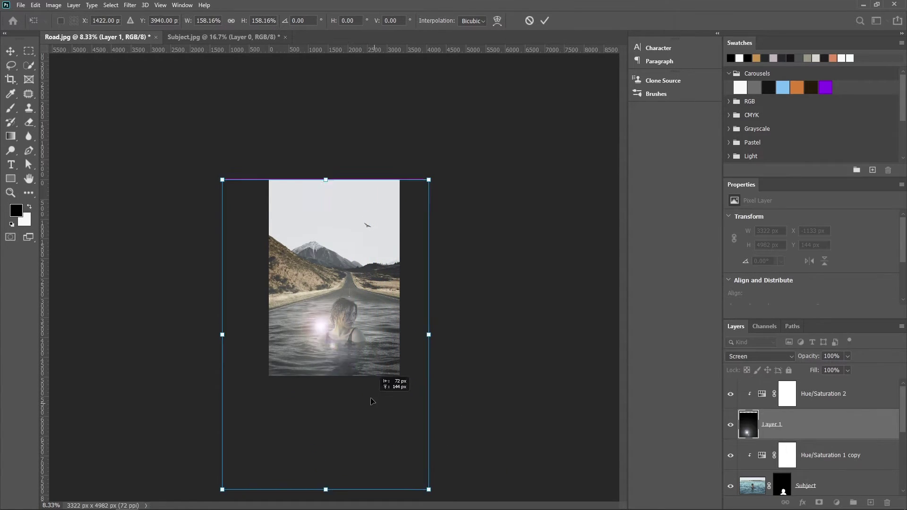
pyautogui.moveTo(374, 402)
pyautogui.mouseDown()
pyautogui.moveTo(332, 347)
pyautogui.moveTo(281, 338)
pyautogui.mouseUp()
pyautogui.hotkey('ctrl', '+')
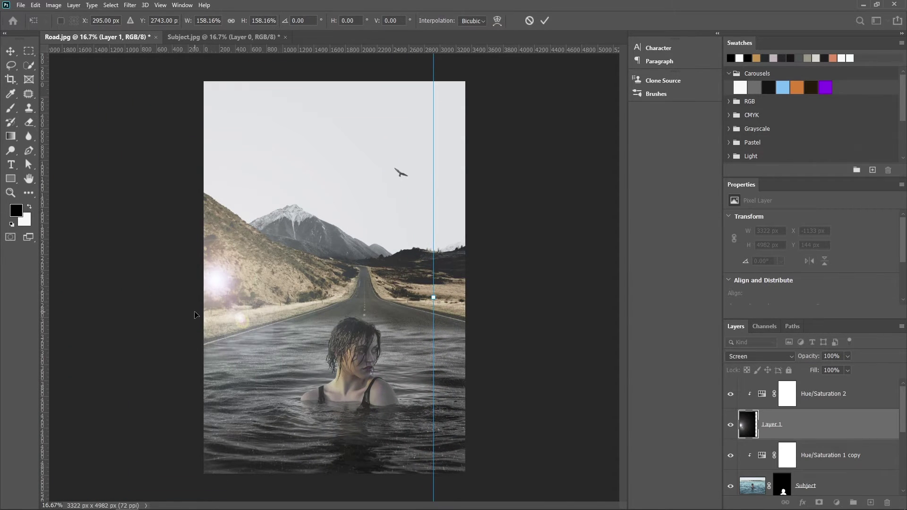
pyautogui.moveTo(217, 295)
pyautogui.mouseDown()
pyautogui.moveTo(205, 213)
pyautogui.moveTo(220, 198)
pyautogui.mouseUp()
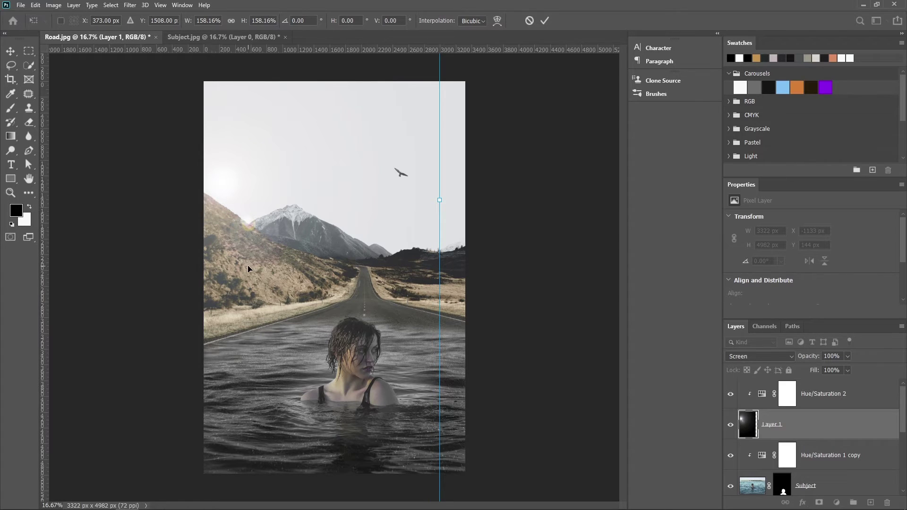
# Enlarge the flare to about 209%, nudge it up-left, and commit the transform.
pyautogui.hotkey('ctrl', '-')
pyautogui.hotkey('ctrl', '-')
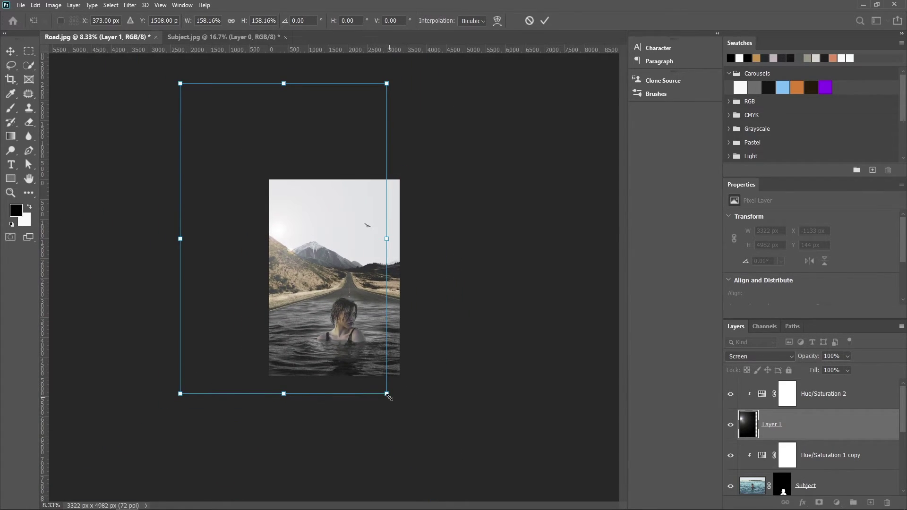
pyautogui.moveTo(386, 393); pyautogui.dragTo(452, 493)
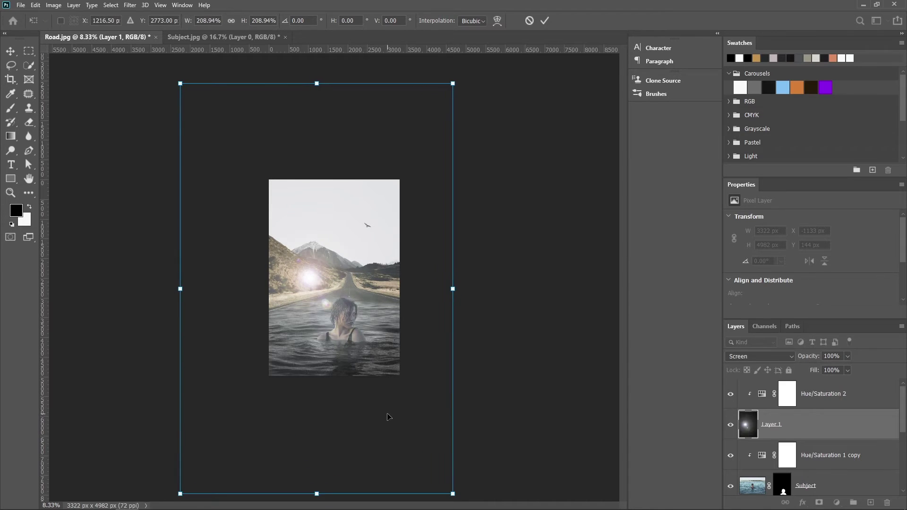
pyautogui.moveTo(387, 416); pyautogui.dragTo(348, 368)
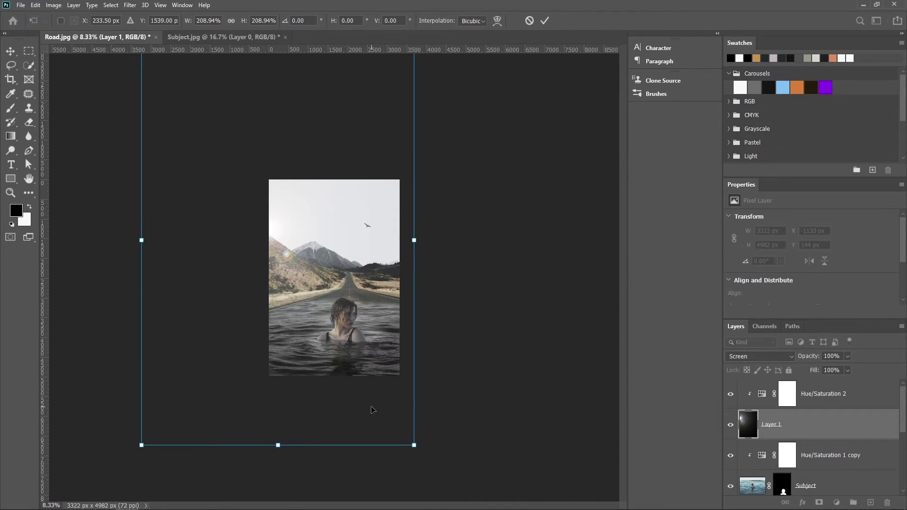
pyautogui.hotkey('ctrl', '+')
pyautogui.hotkey('ctrl', '+')
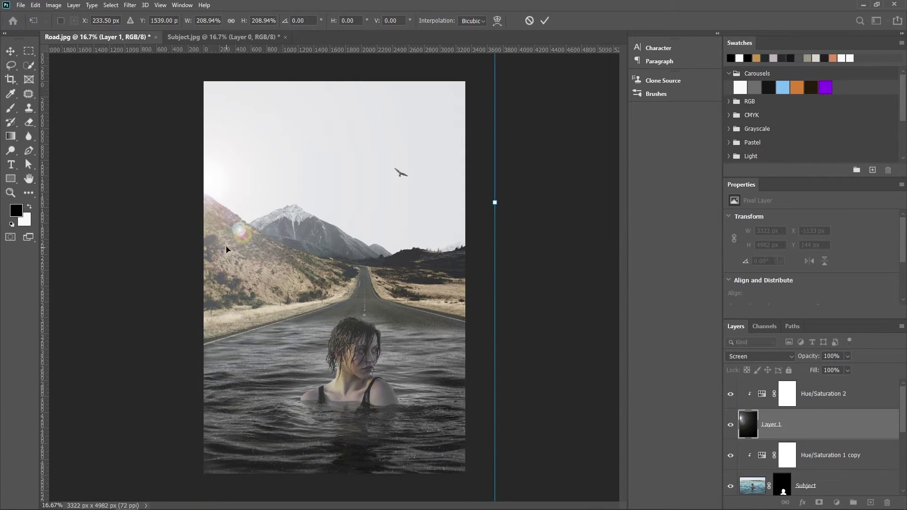
pyautogui.moveTo(227, 249); pyautogui.dragTo(230, 247)
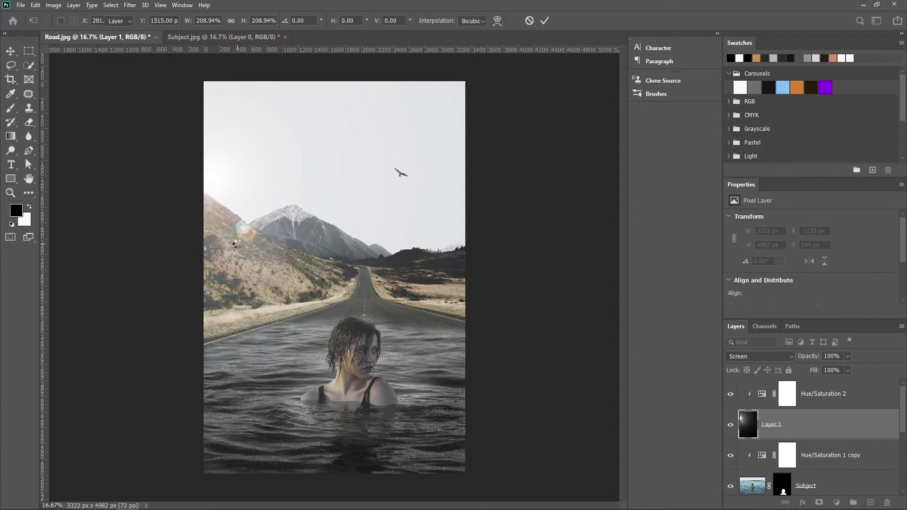
pyautogui.press('Return')
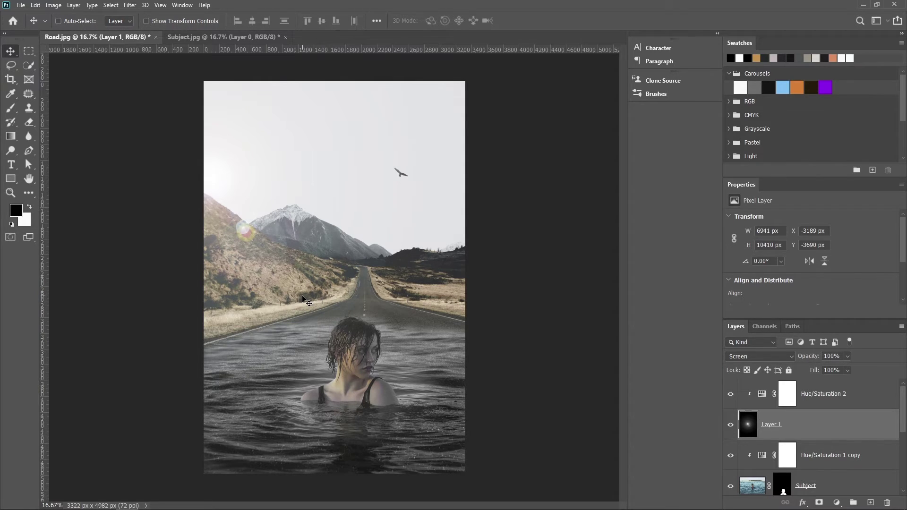
# Compare the lens flare on and off, then lower its opacity to 70%.
pyautogui.click(730, 425)
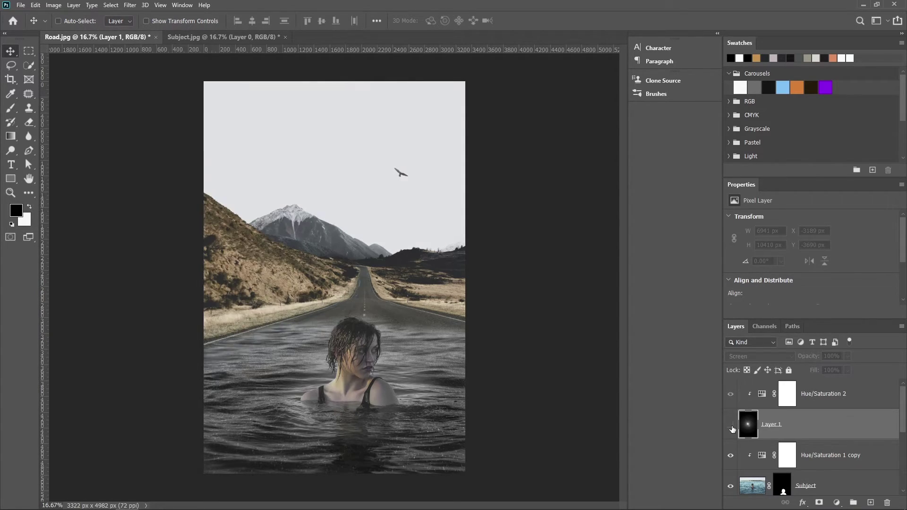
pyautogui.click(730, 425)
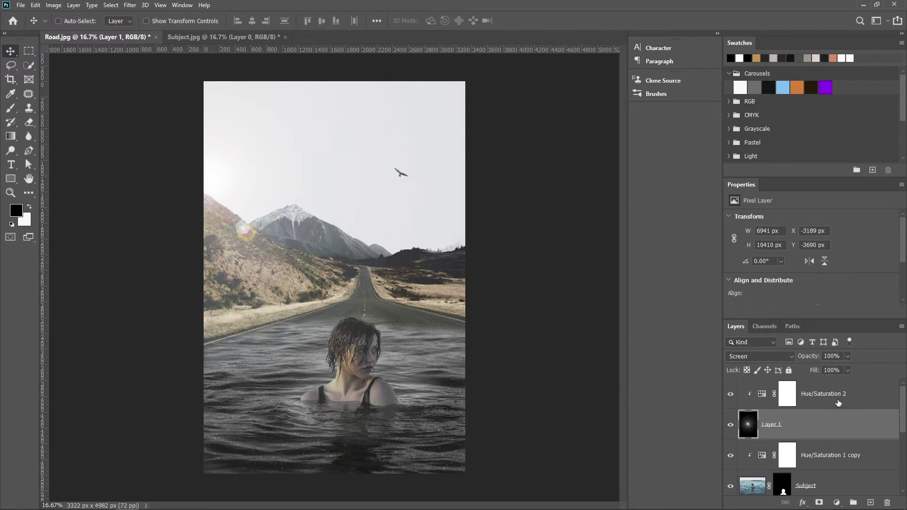
pyautogui.click(847, 356)
pyautogui.moveTo(843, 368); pyautogui.dragTo(829, 368)
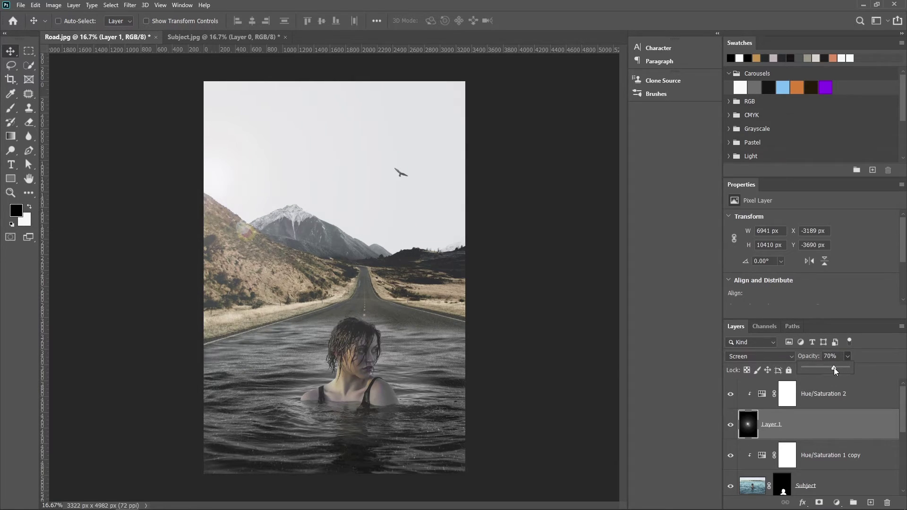
# Check the dimmed flare against the hidden state, then add a Color Lookup adjustment layer.
pyautogui.click(730, 424)
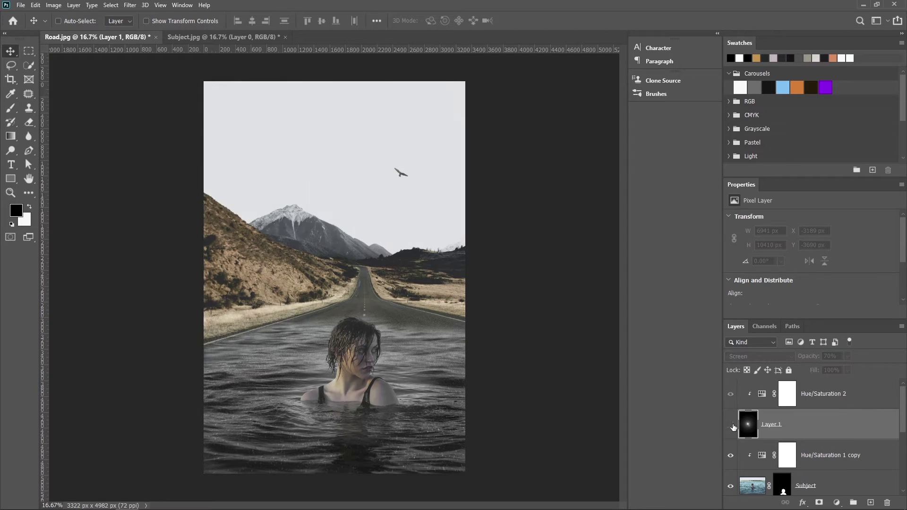
pyautogui.click(730, 425)
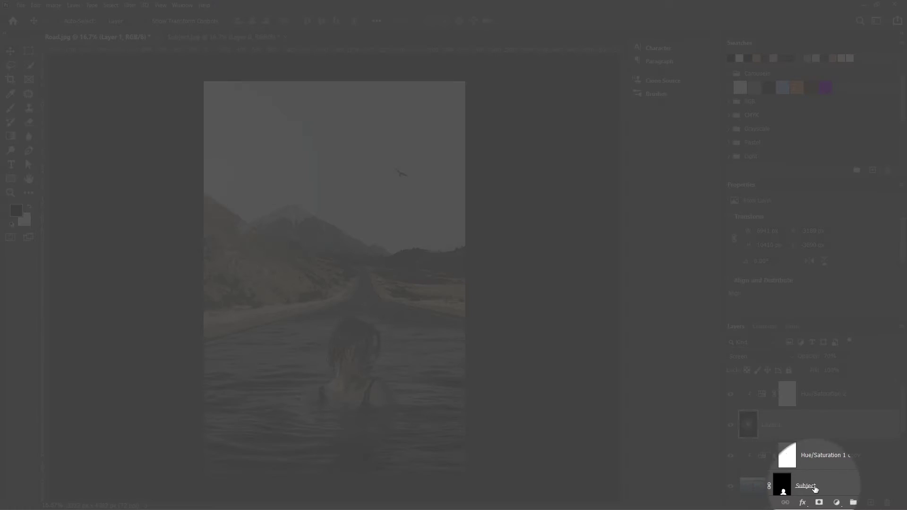
pyautogui.click(837, 502)
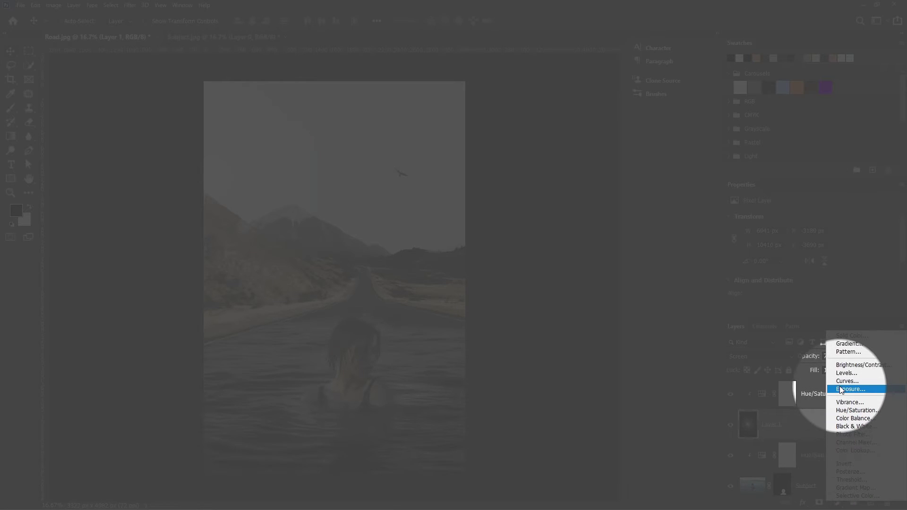
pyautogui.click(846, 451)
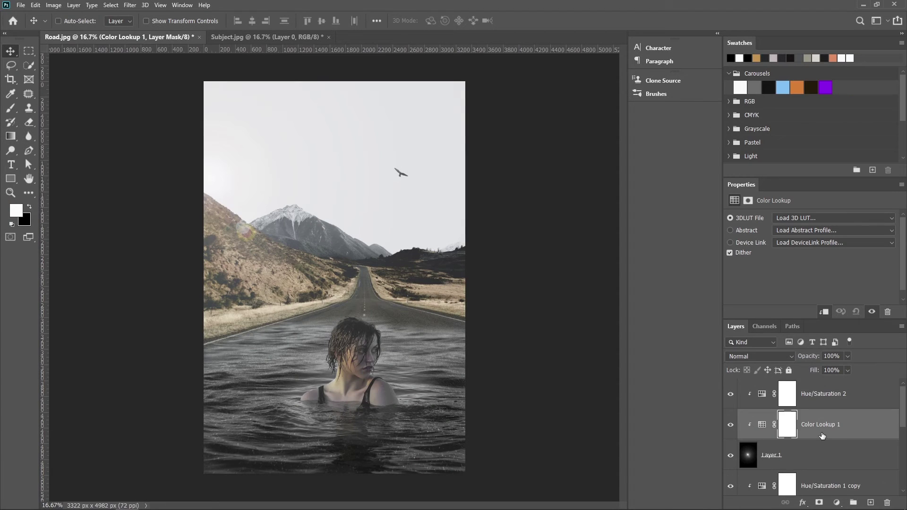
# Move Color Lookup 1 above Hue/Saturation 2 and release its clipping mask.
pyautogui.moveTo(819, 431); pyautogui.dragTo(813, 386)
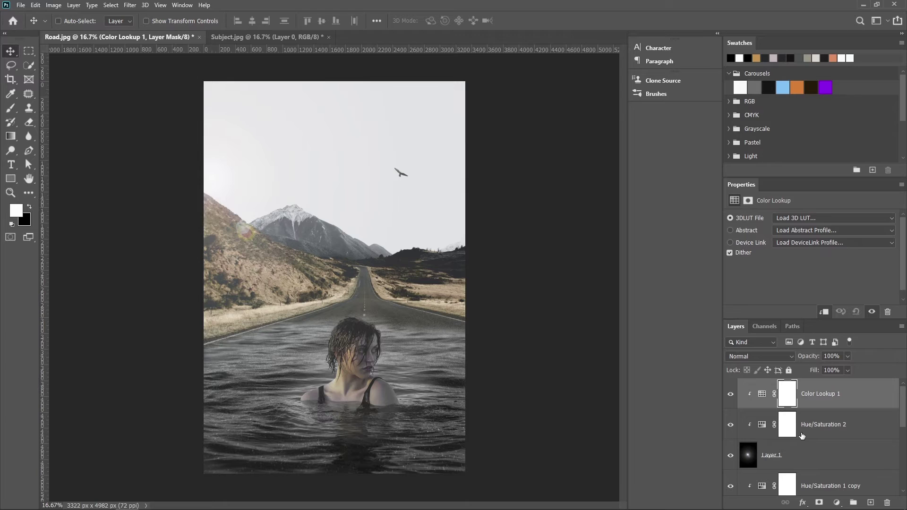
pyautogui.rightClick(825, 399)
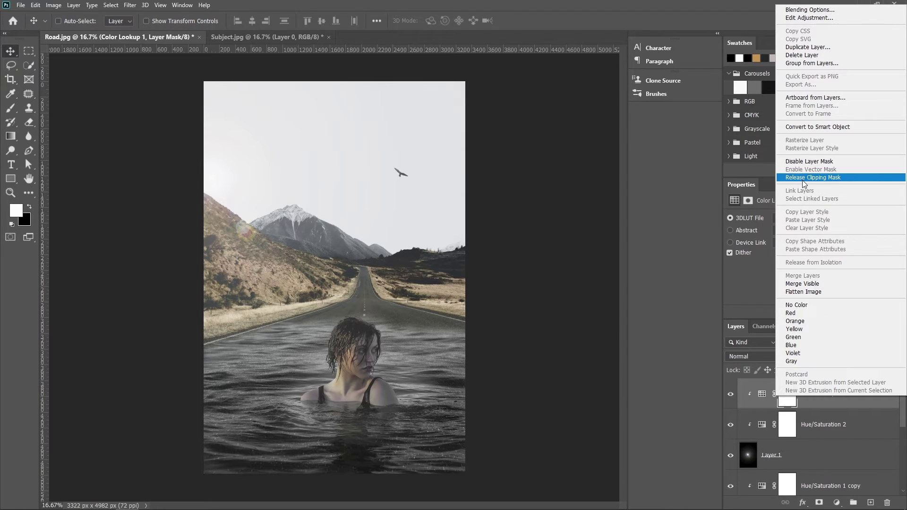
pyautogui.click(802, 178)
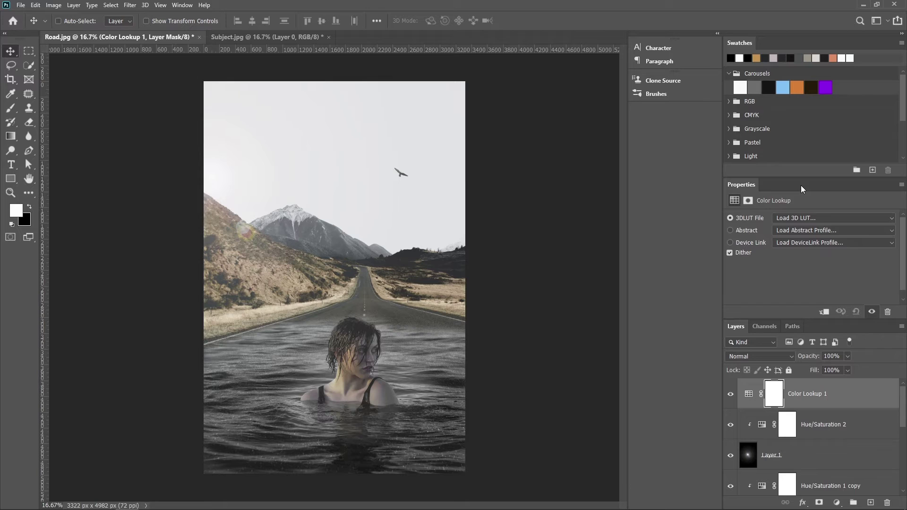
# Try the 2Strip and 3Strip LUTs, then preview Bleach Bypass, Candlelight and Crisp_Warm.
pyautogui.click(805, 218)
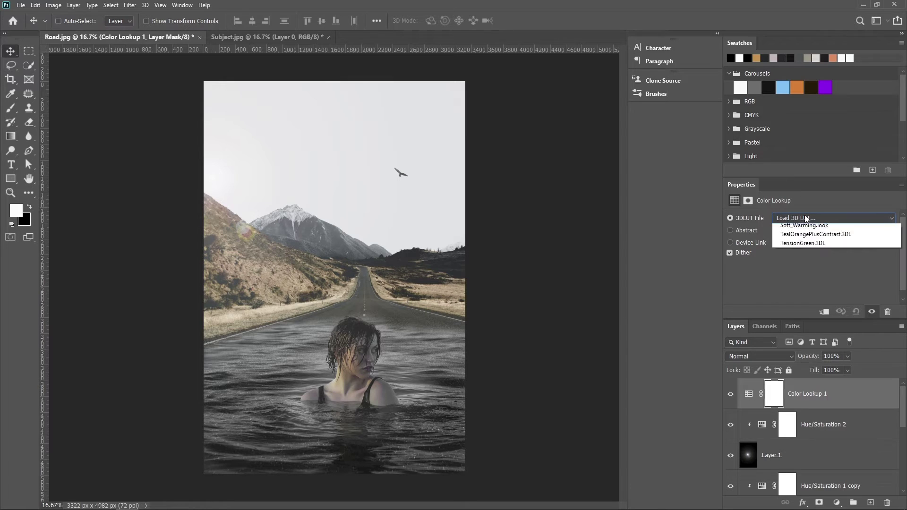
pyautogui.click(797, 256)
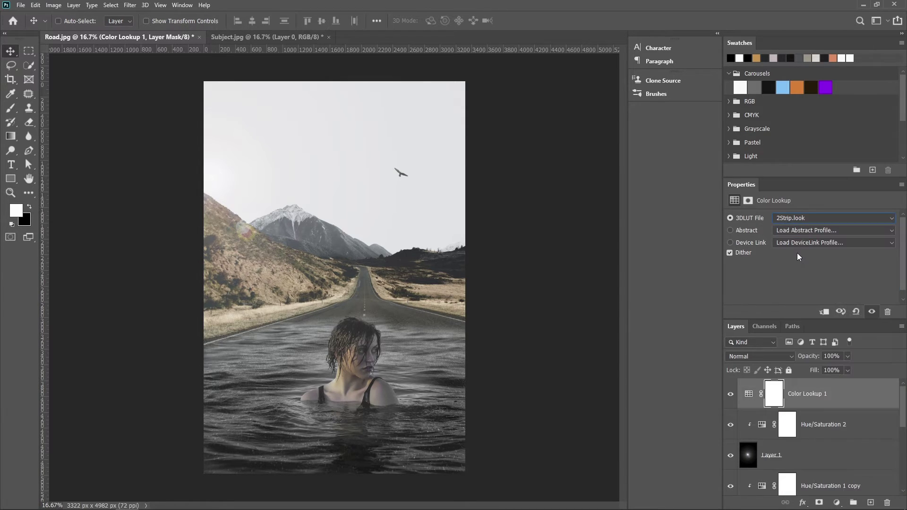
pyautogui.click(795, 217)
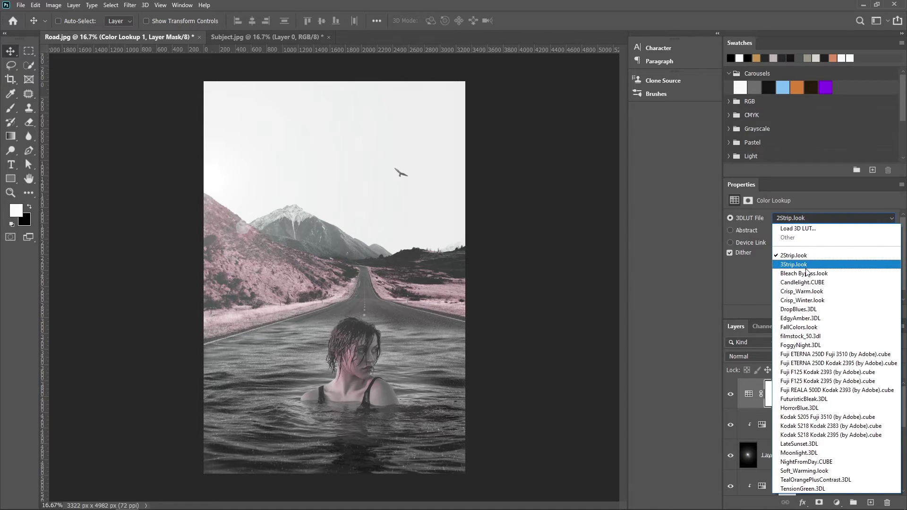
pyautogui.click(806, 265)
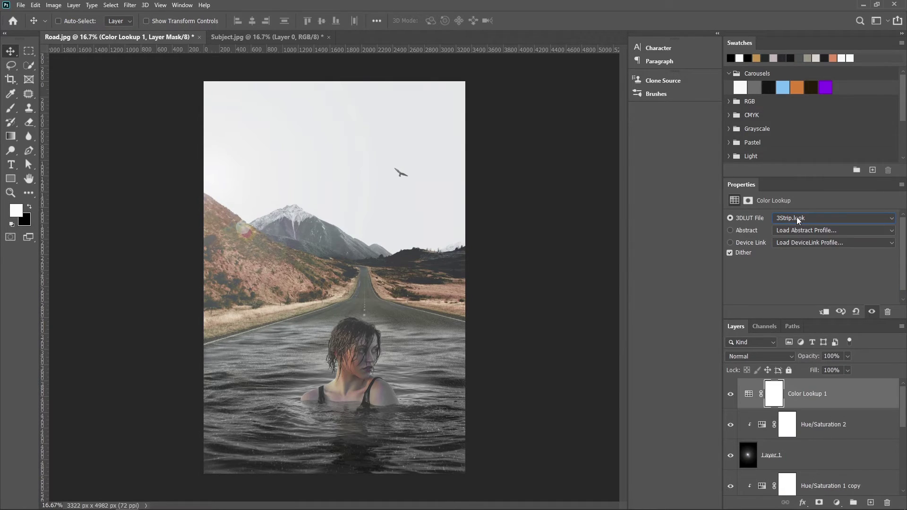
pyautogui.press('Down')
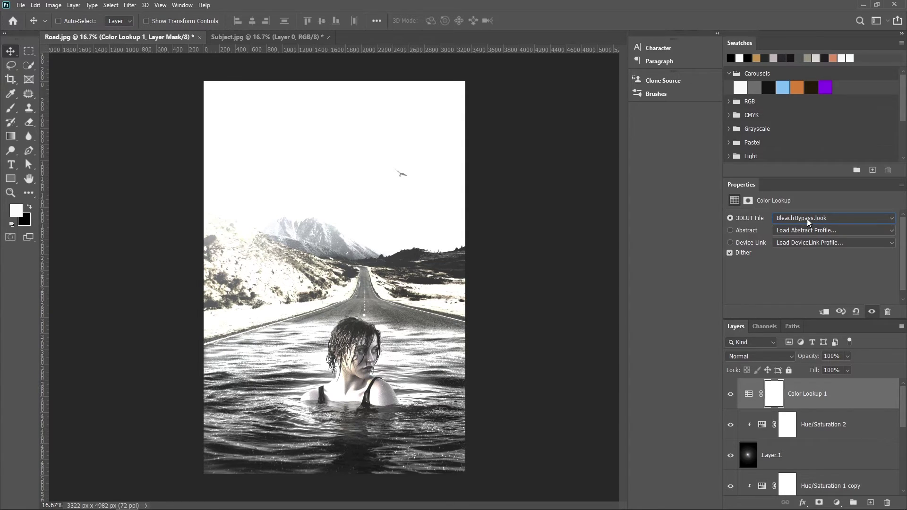
pyautogui.press('Down')
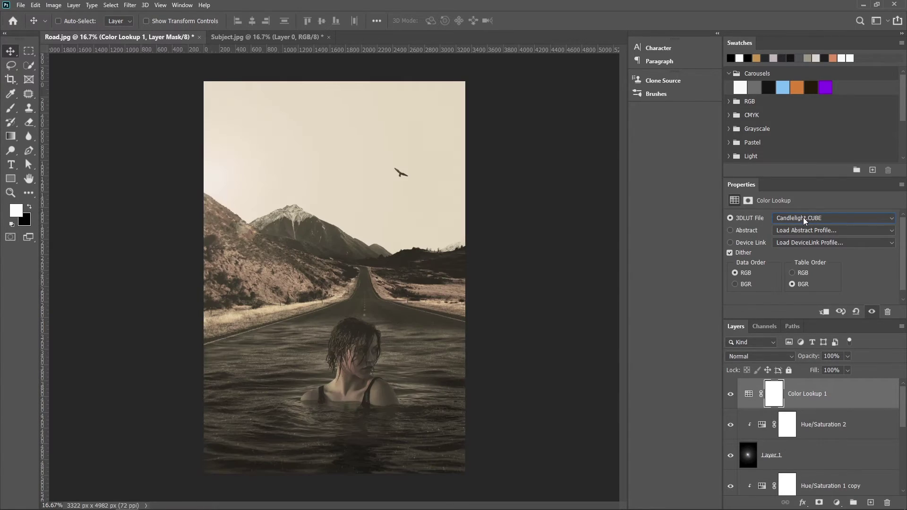
pyautogui.press('Down')
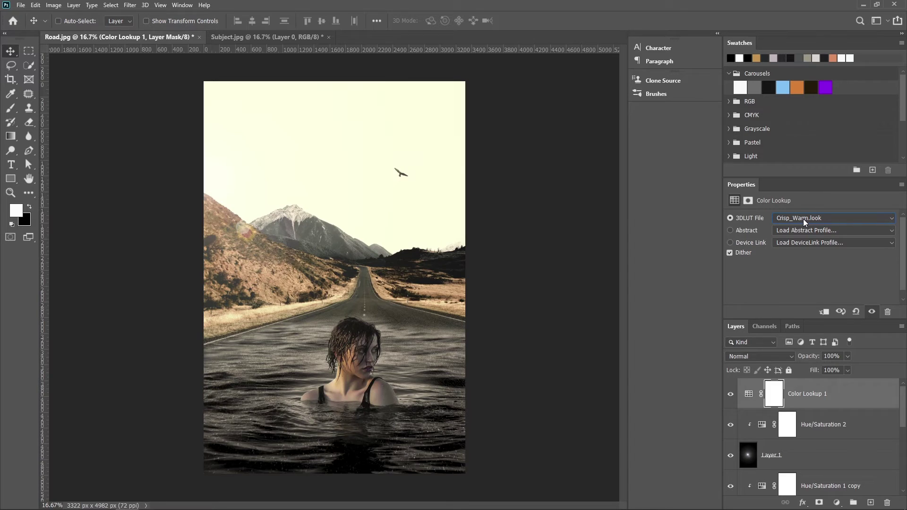
# Keep cycling LUT previews past Crisp_Winter, EdgyAmber and filmstock_50 to pick the final film look.
pyautogui.press('Down')
pyautogui.press('Down')
pyautogui.press('Down')
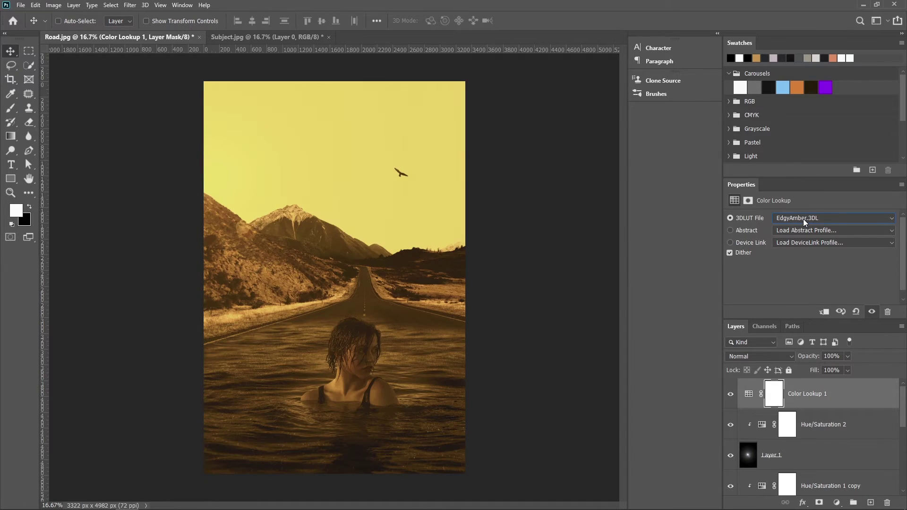
pyautogui.press('Down')
pyautogui.press('Down')
pyautogui.press('Down')
pyautogui.press('Down')
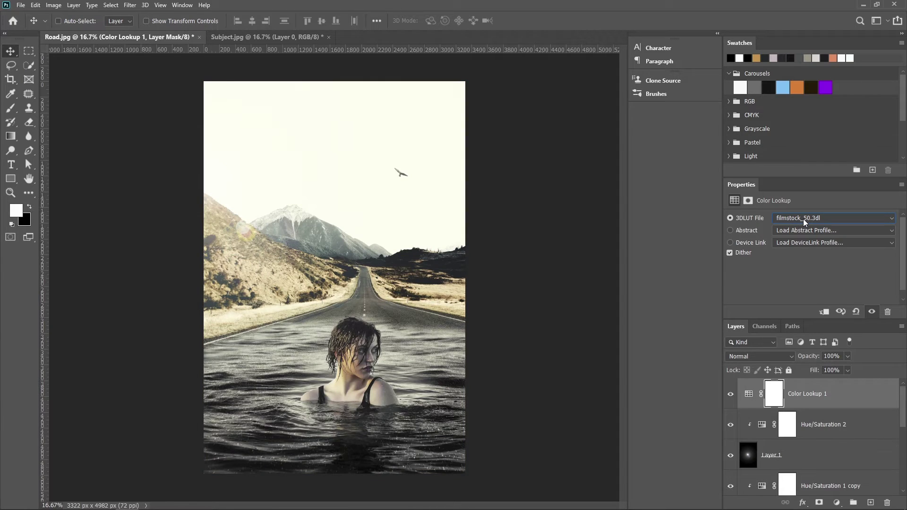
pyautogui.press('Up')
pyautogui.press('Up')
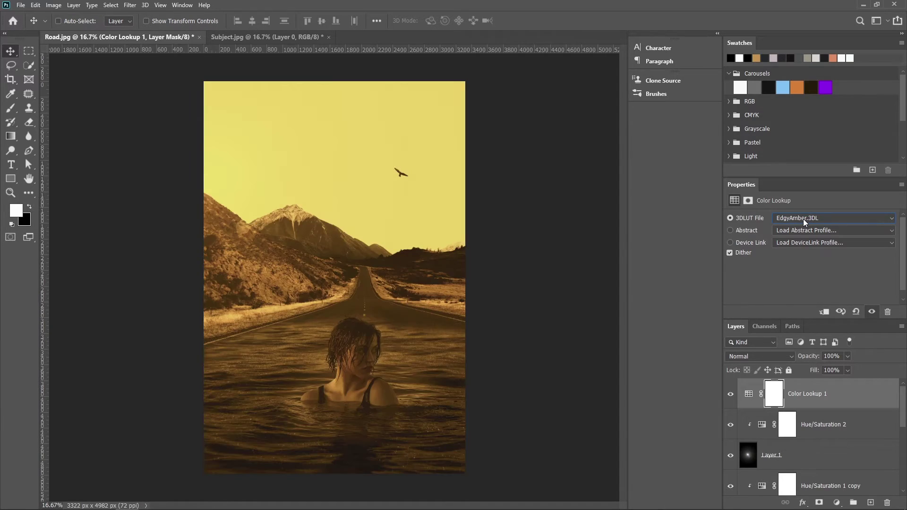
pyautogui.press('Up')
pyautogui.press('Up')
pyautogui.press('Up')
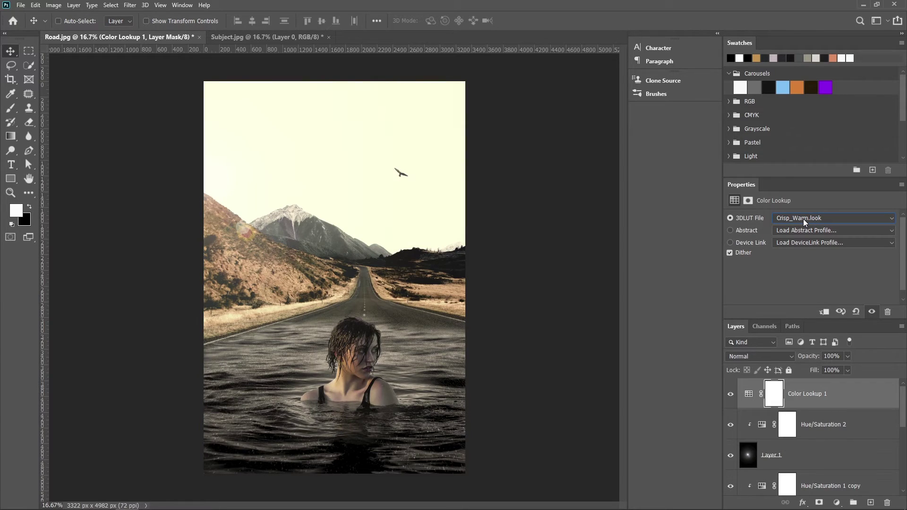
pyautogui.press('Down')
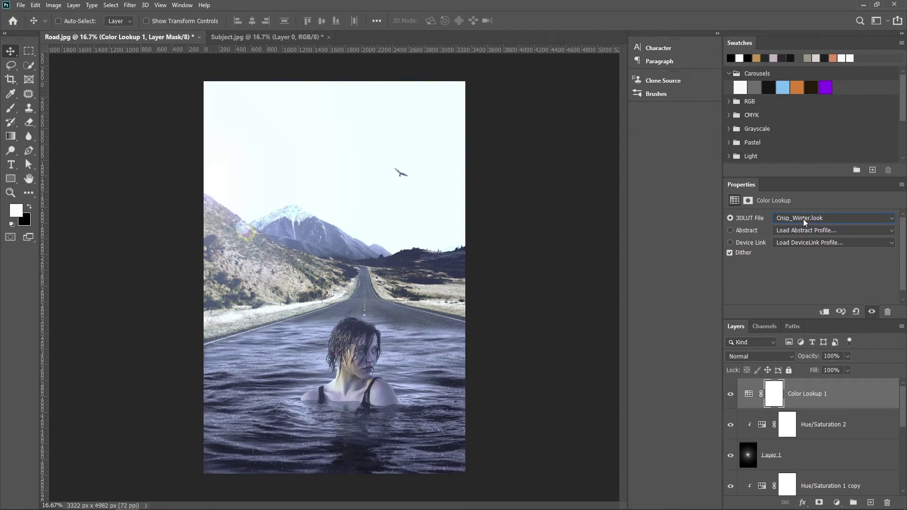
pyautogui.press('Down')
pyautogui.press('Down')
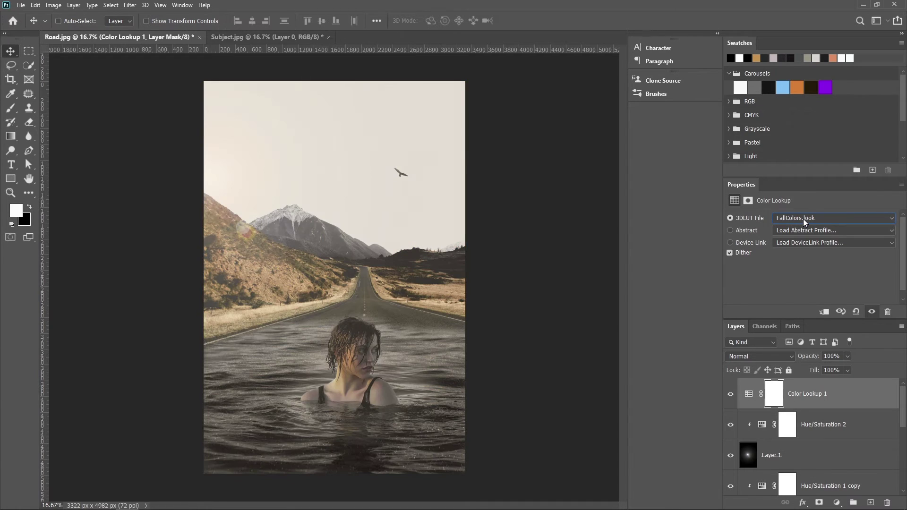
pyautogui.press('Down')
pyautogui.press('Down')
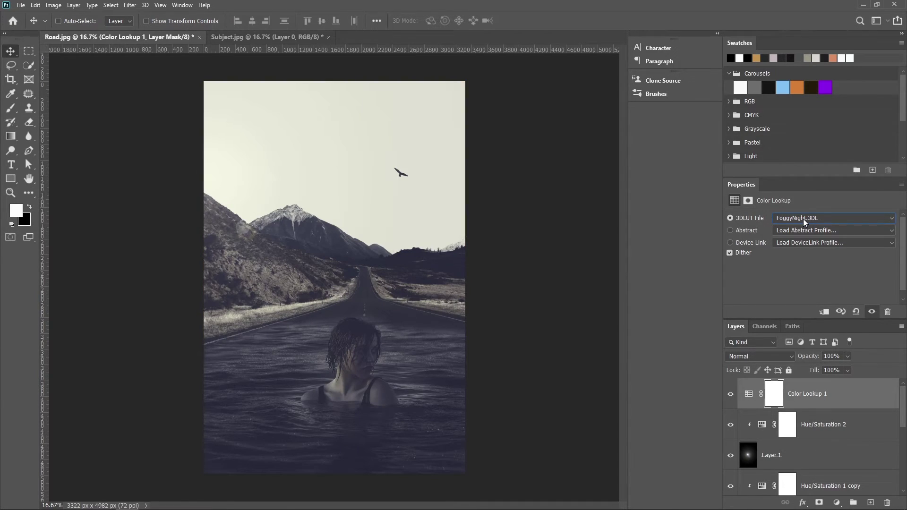
pyautogui.press('Down')
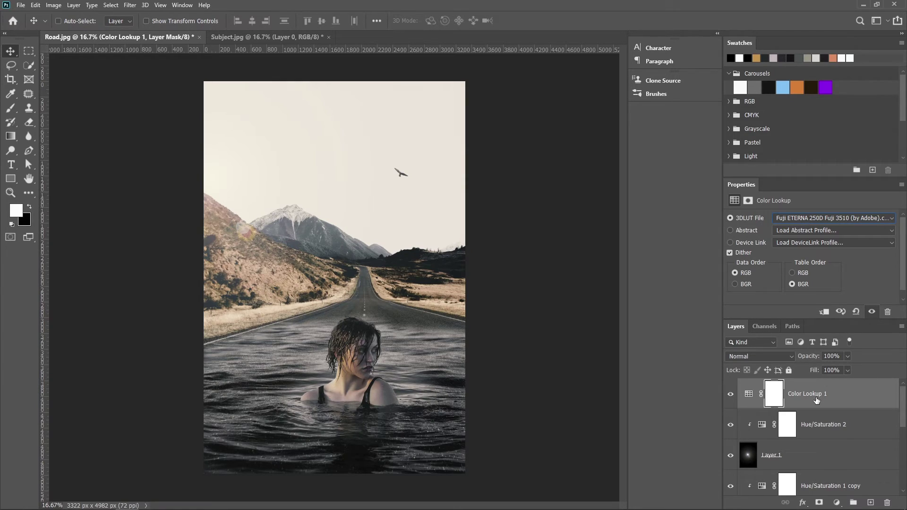
# Compare the Color Lookup grade on and off and reduce its opacity to 64%.
pyautogui.click(730, 396)
pyautogui.click(749, 393)
pyautogui.click(847, 356)
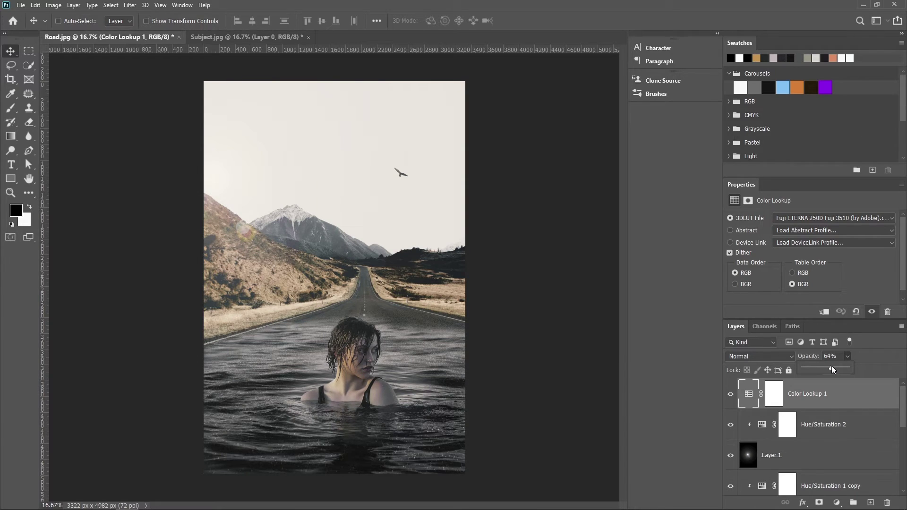
pyautogui.click(731, 395)
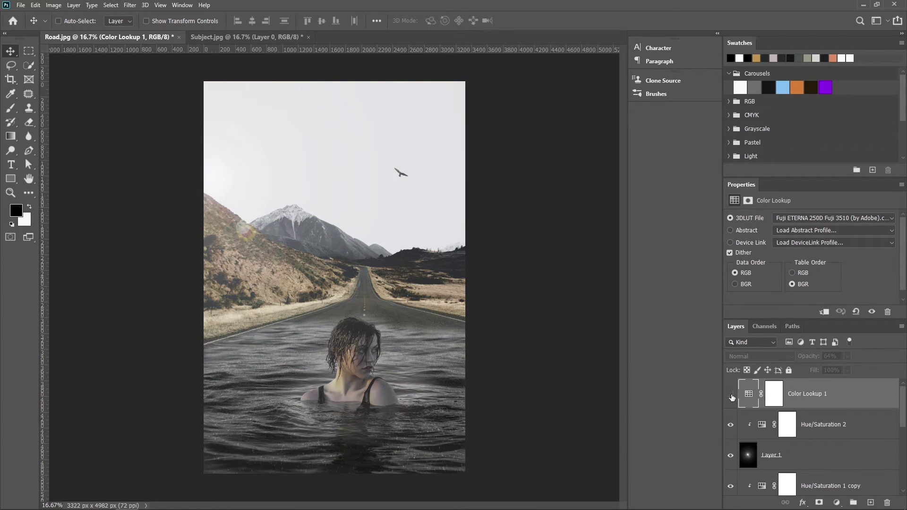
pyautogui.click(731, 396)
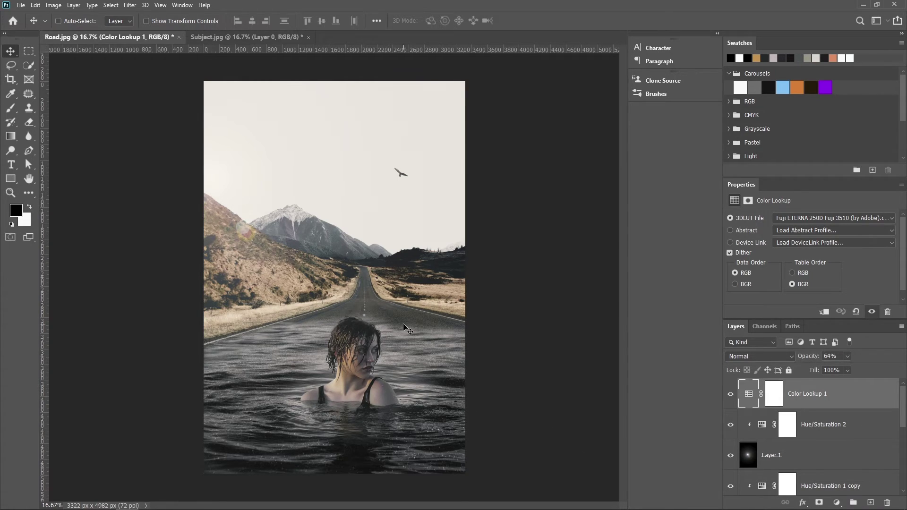
# Brush on the Water Far mask along the water edge behind the woman's head.
pyautogui.scroll(-5, 809, 427)
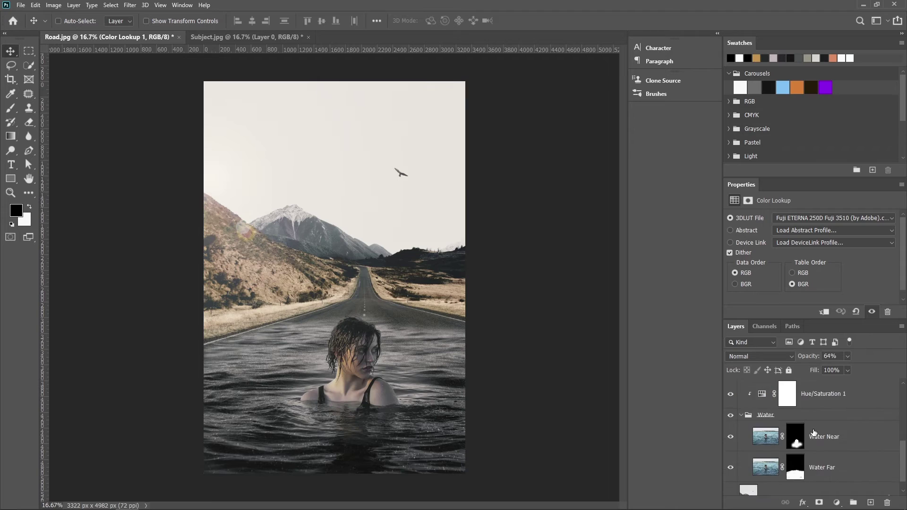
pyautogui.scroll(-2, 798, 453)
pyautogui.click(794, 453)
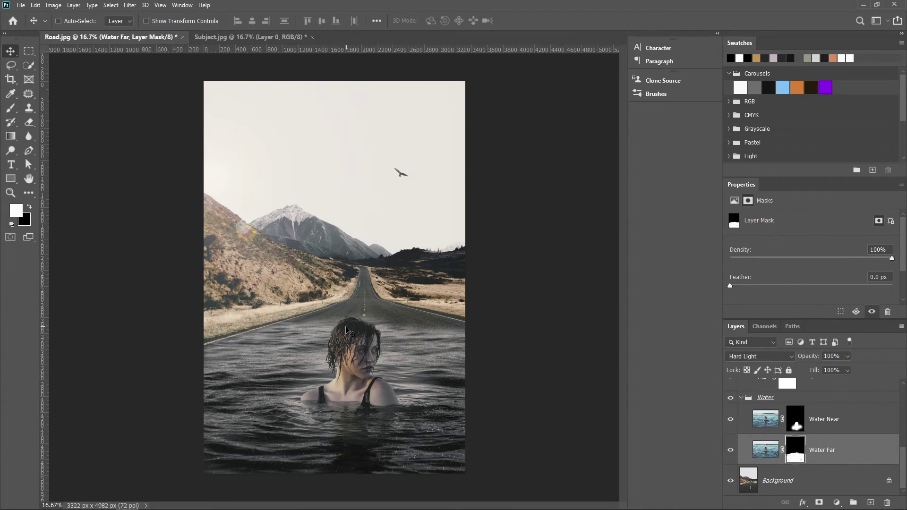
pyautogui.press('b')
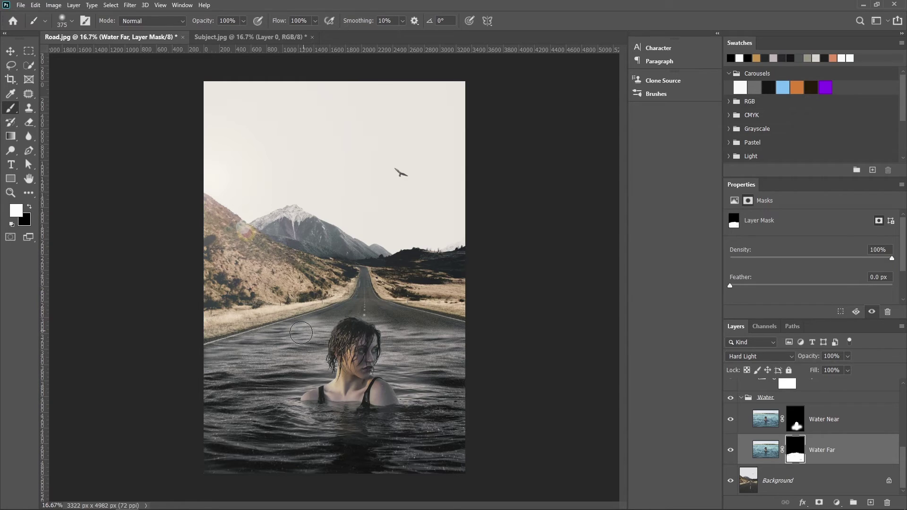
pyautogui.moveTo(289, 335)
pyautogui.mouseDown()
pyautogui.moveTo(456, 335)
pyautogui.moveTo(406, 333)
pyautogui.moveTo(456, 335)
pyautogui.moveTo(435, 361)
pyautogui.mouseUp()
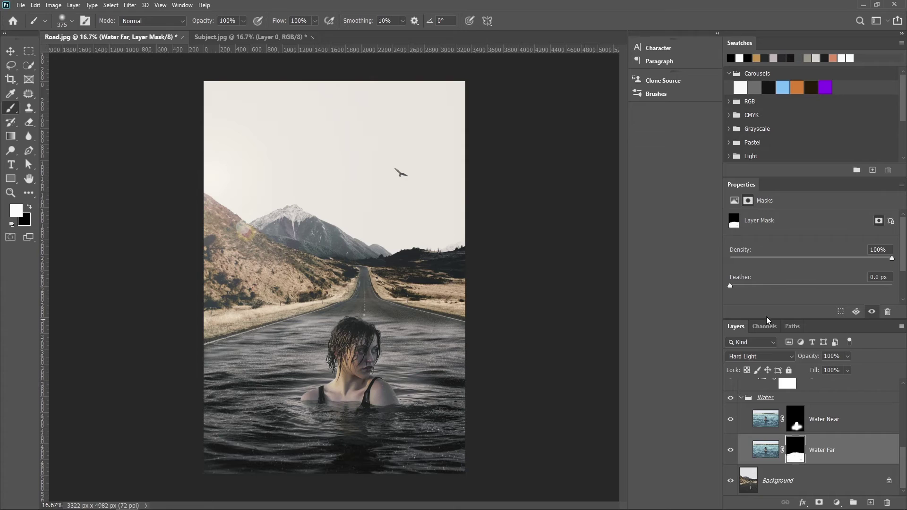
pyautogui.scroll(5, 862, 391)
pyautogui.click(831, 399)
# Group all layers from Color Lookup 1 to Water Far into Group 1 and check its visibility.
pyautogui.scroll(-5, 841, 408)
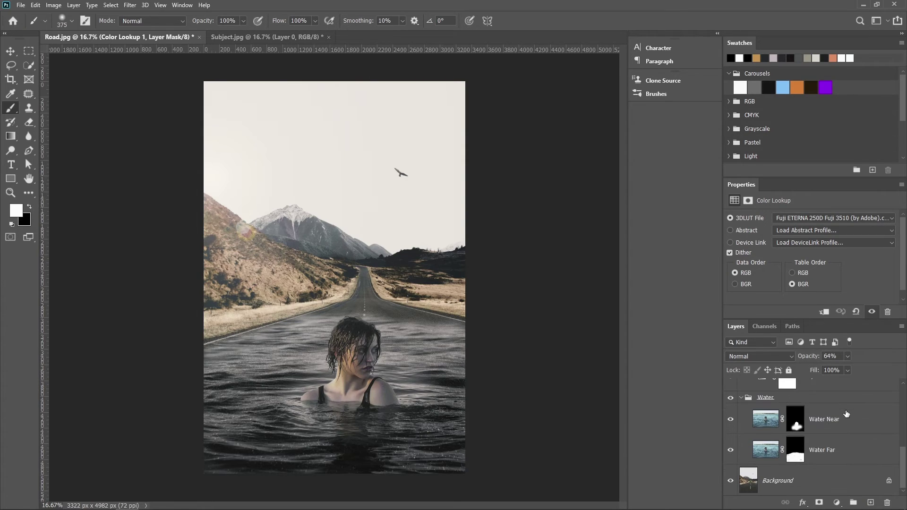
pyautogui.keyDown('shift'); pyautogui.click(840, 454); pyautogui.keyUp('shift')
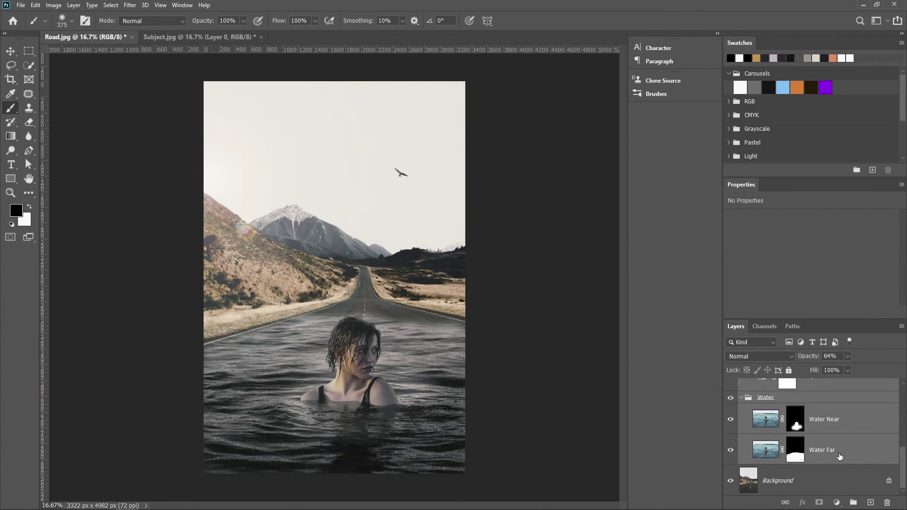
pyautogui.hotkey('ctrl', 'g')
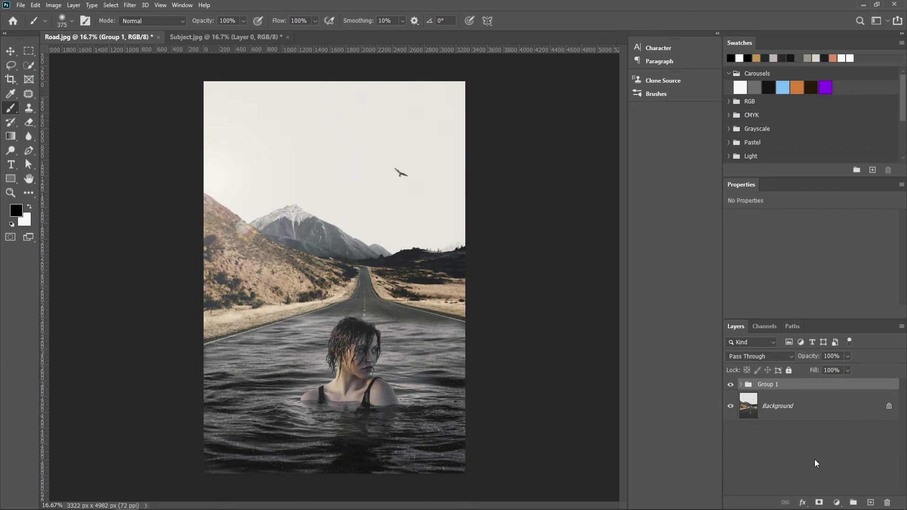
pyautogui.click(731, 385)
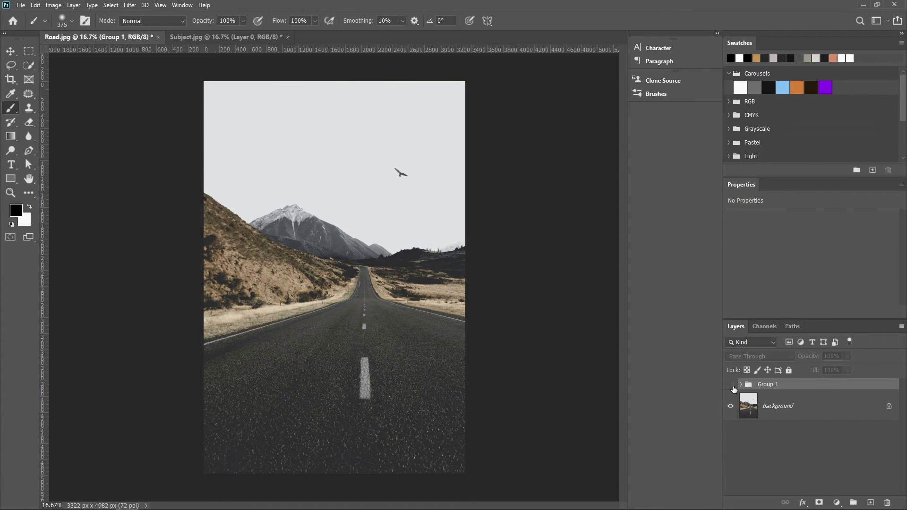
pyautogui.click(732, 387)
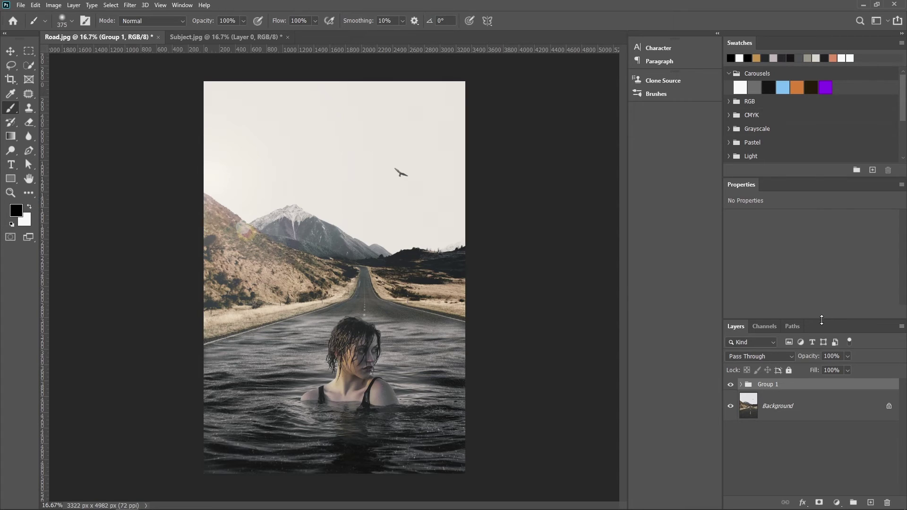
# Enlarge the Layers panel and expand Group 1 to show its layers.
pyautogui.moveTo(822, 320); pyautogui.dragTo(823, 202)
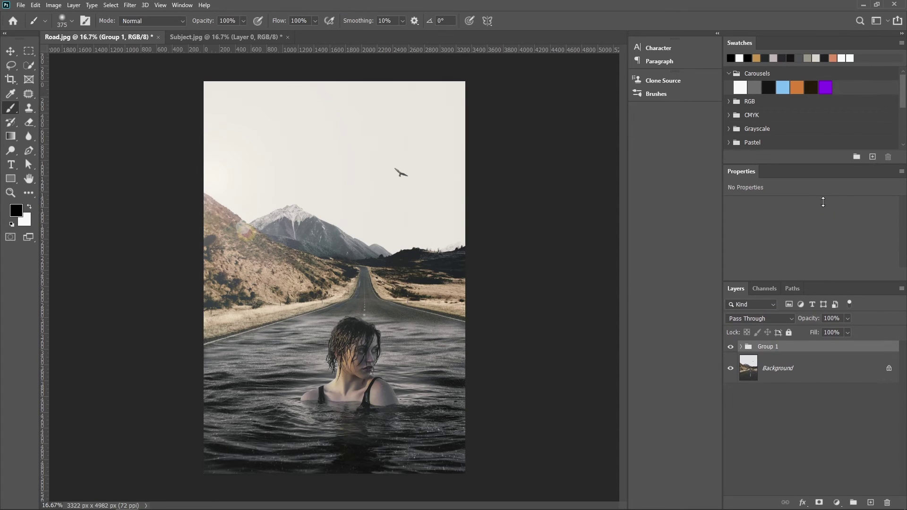
pyautogui.click(740, 346)
pyautogui.scroll(-1, 831, 415)
pyautogui.scroll(-3, 831, 415)
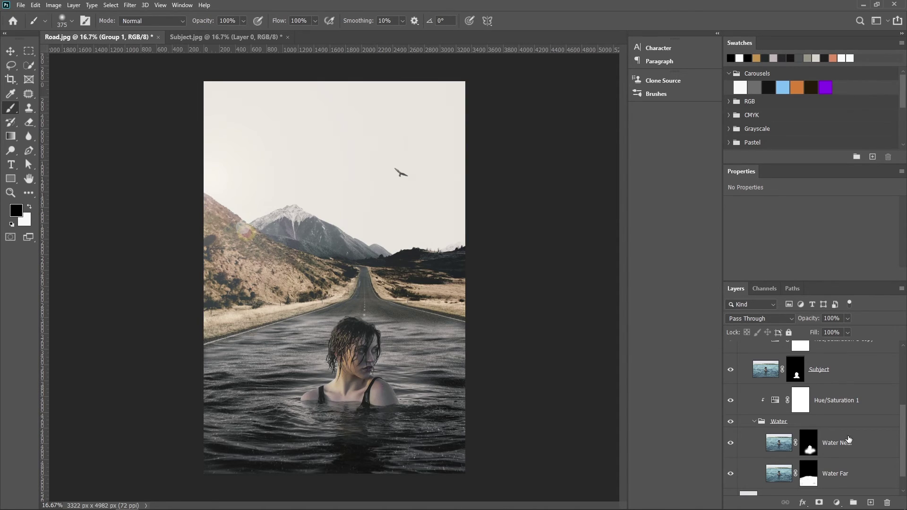
# Inspect Hue/Saturation 1's Cyans and Blues ranges, both at saturation -100.
pyautogui.scroll(-1, 849, 441)
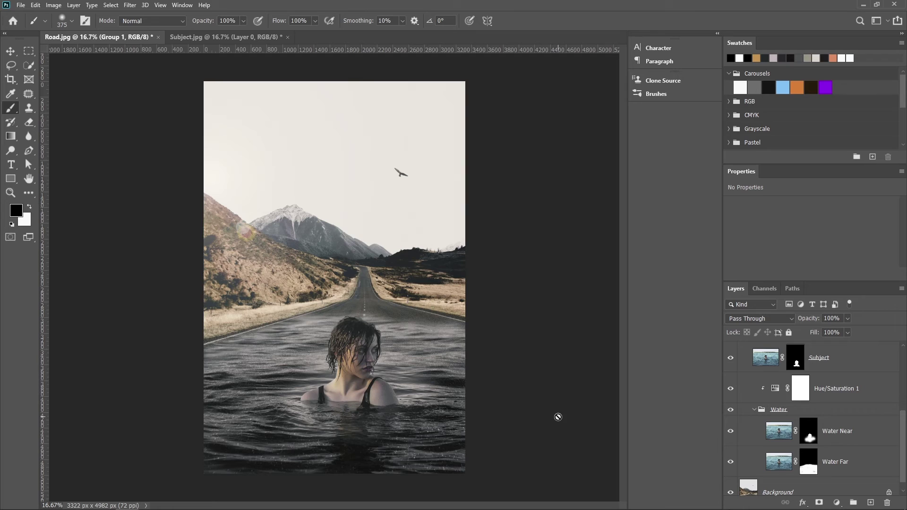
pyautogui.click(823, 467)
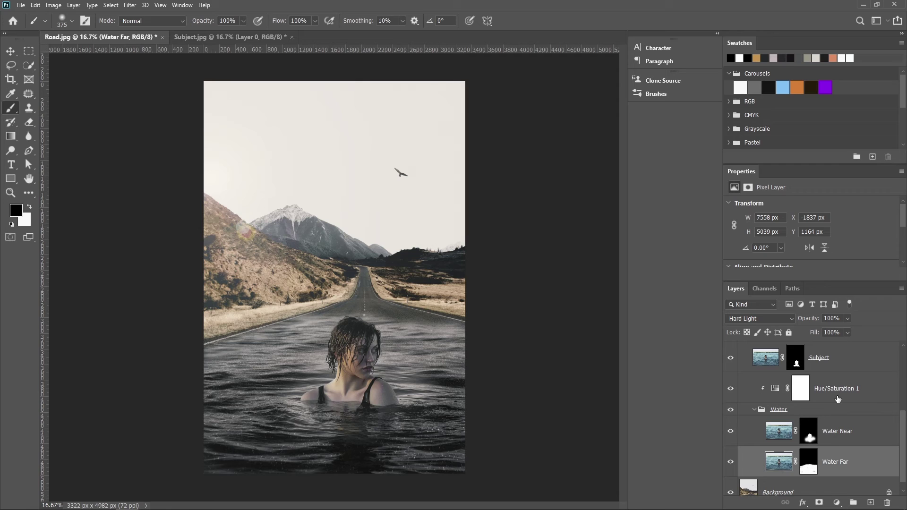
pyautogui.click(776, 394)
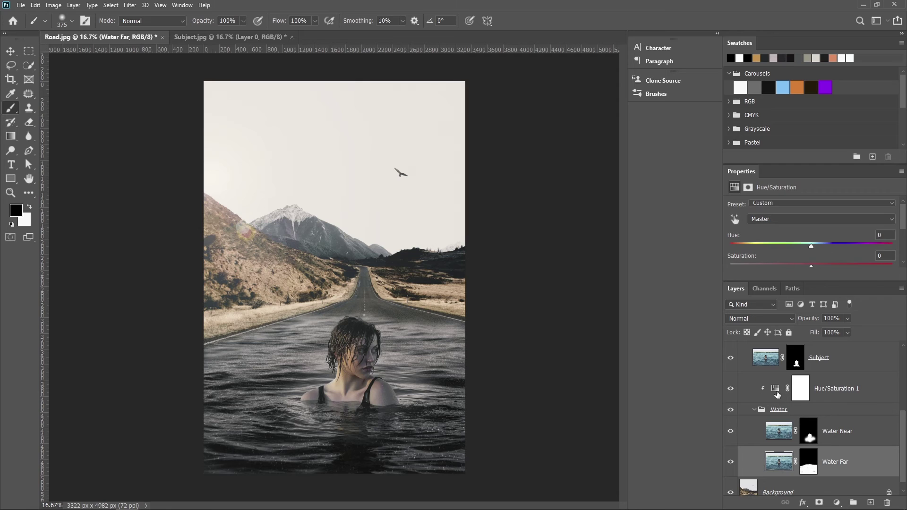
pyautogui.click(766, 220)
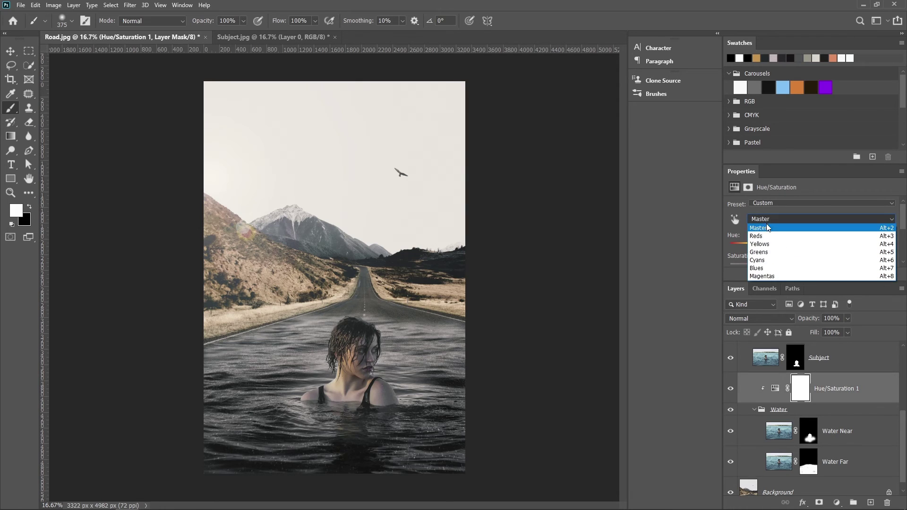
pyautogui.click(774, 254)
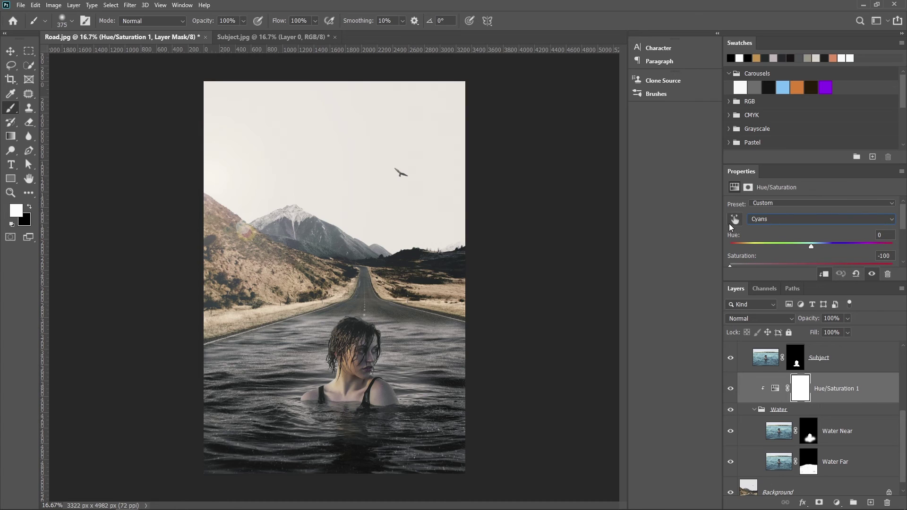
pyautogui.scroll(-1, 730, 223)
pyautogui.click(773, 216)
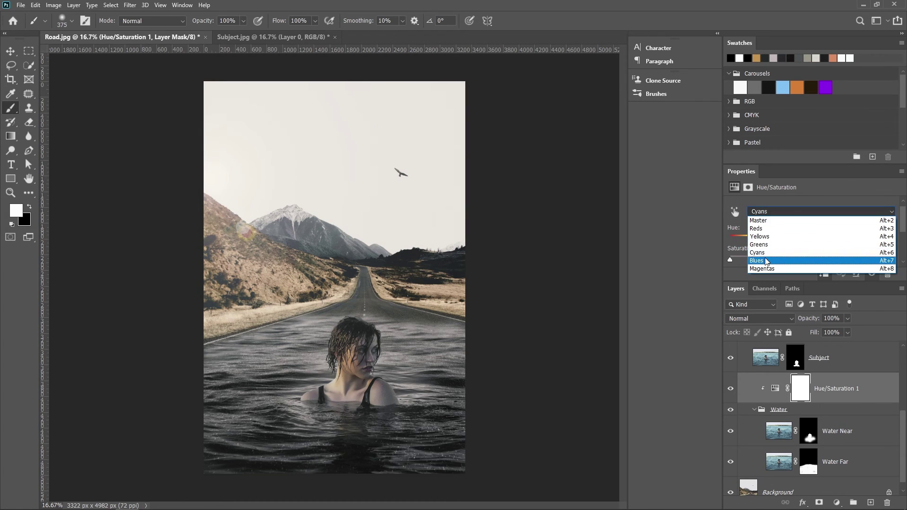
pyautogui.click(766, 259)
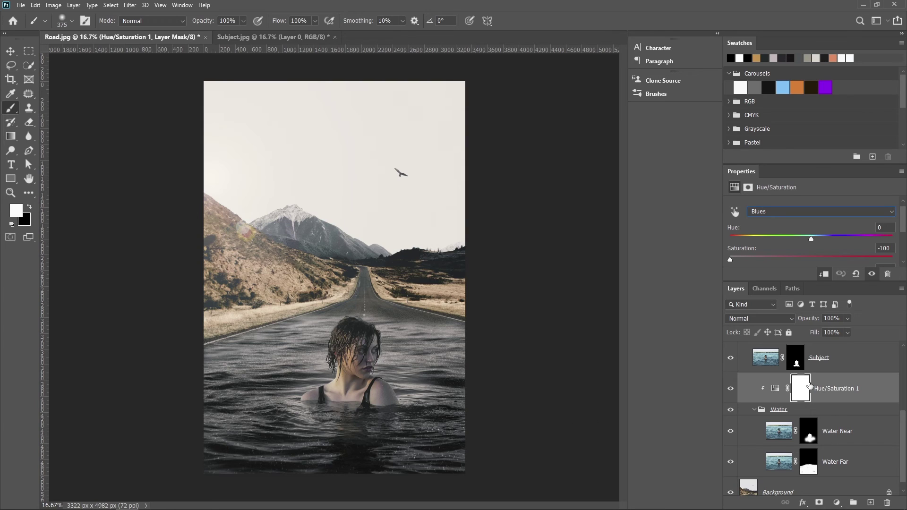
pyautogui.scroll(1, 837, 389)
# Brush over the woman's face on the adjustment mask and compare Hue/Saturation 1 copy on and off.
pyautogui.scroll(1, 836, 388)
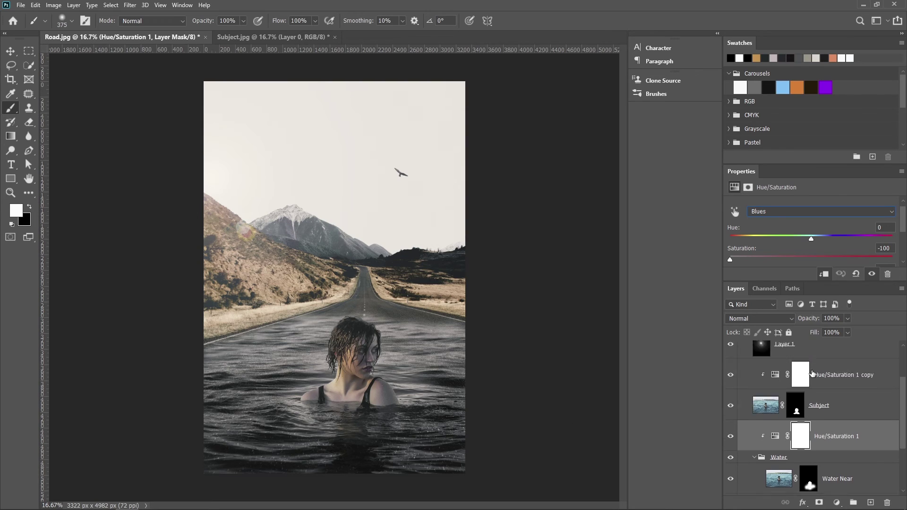
pyautogui.scroll(1, 832, 388)
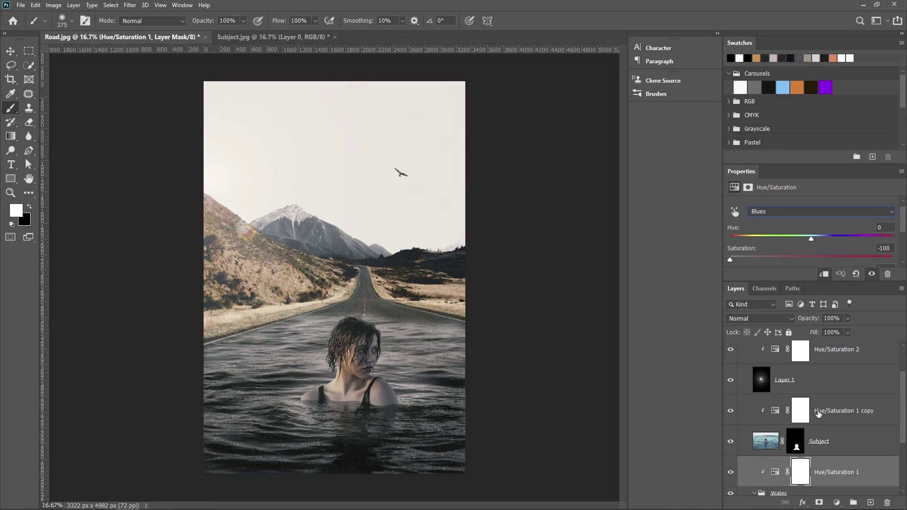
pyautogui.moveTo(349, 364); pyautogui.dragTo(373, 362)
pyautogui.click(730, 413)
pyautogui.click(731, 411)
pyautogui.scroll(1, 821, 391)
pyautogui.scroll(1, 822, 391)
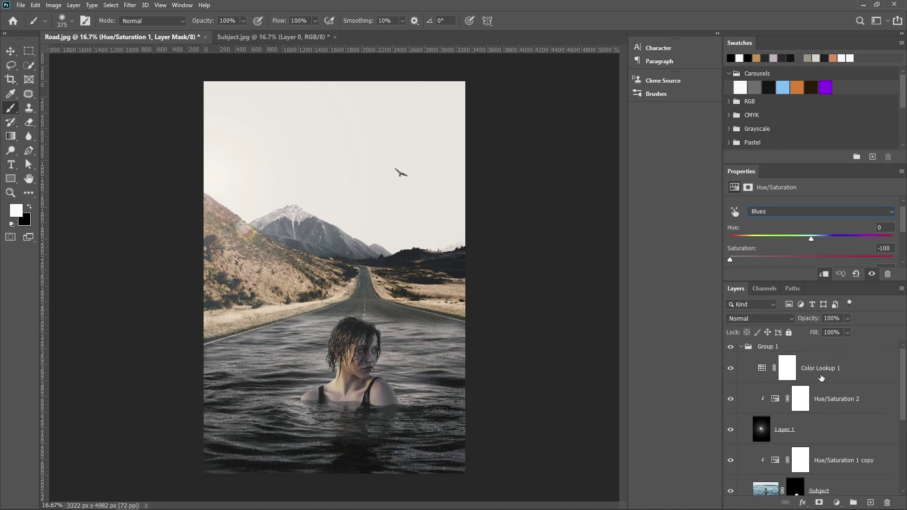